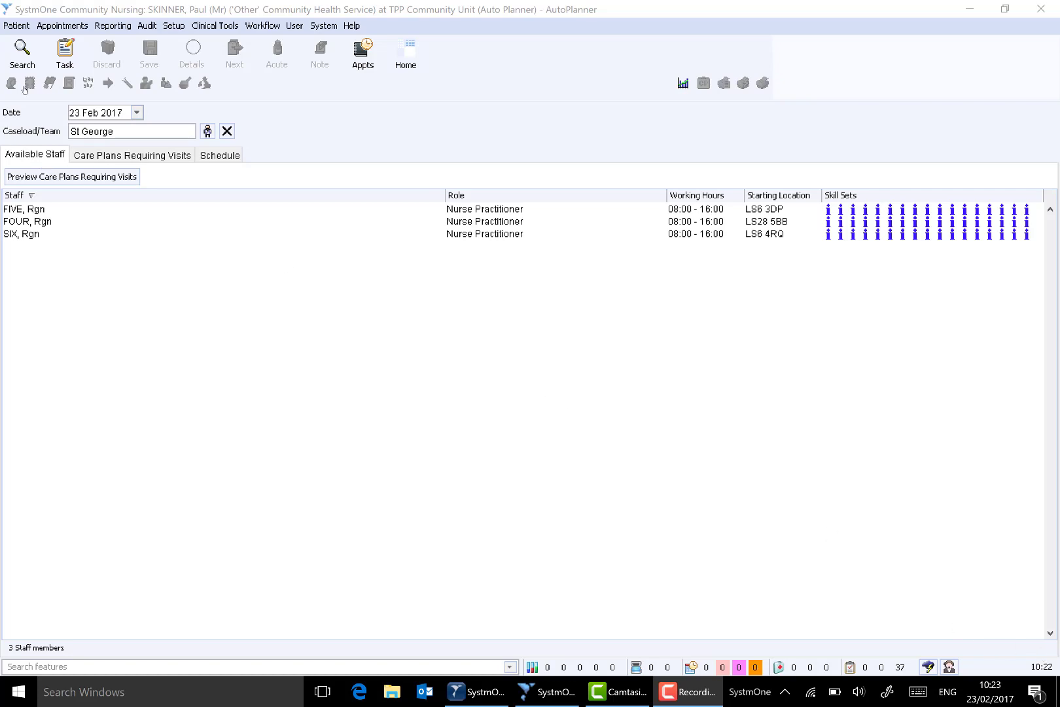
- Preview the care plans requiring visits for the St George team on 23 Feb 2017 and schedule them
click(72, 176)
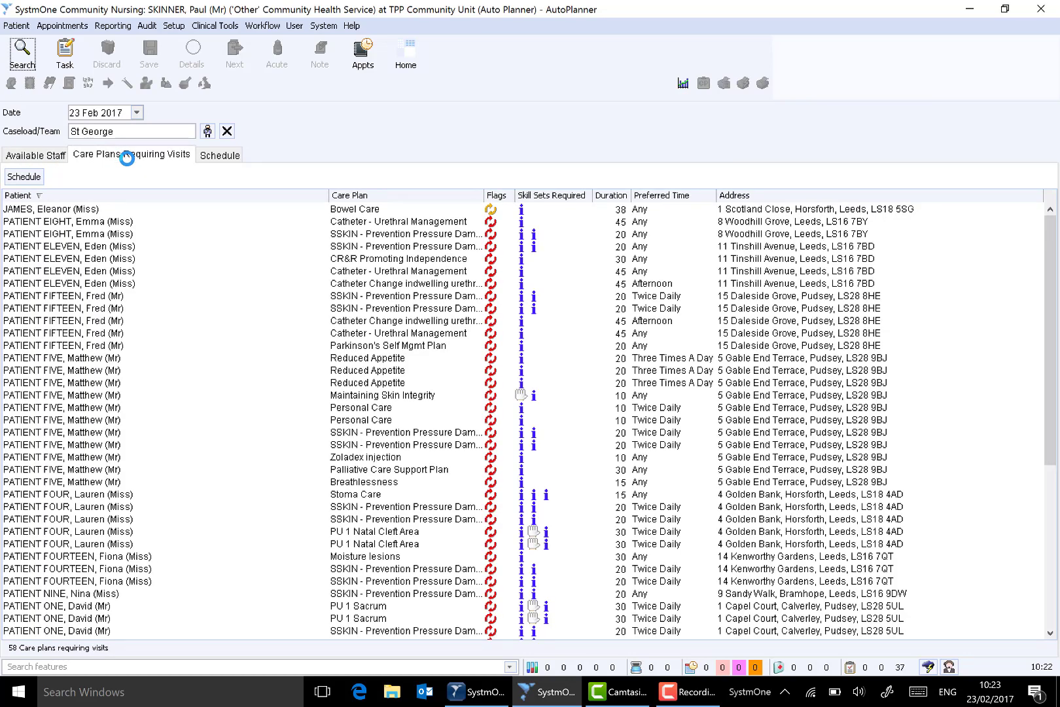
click(23, 177)
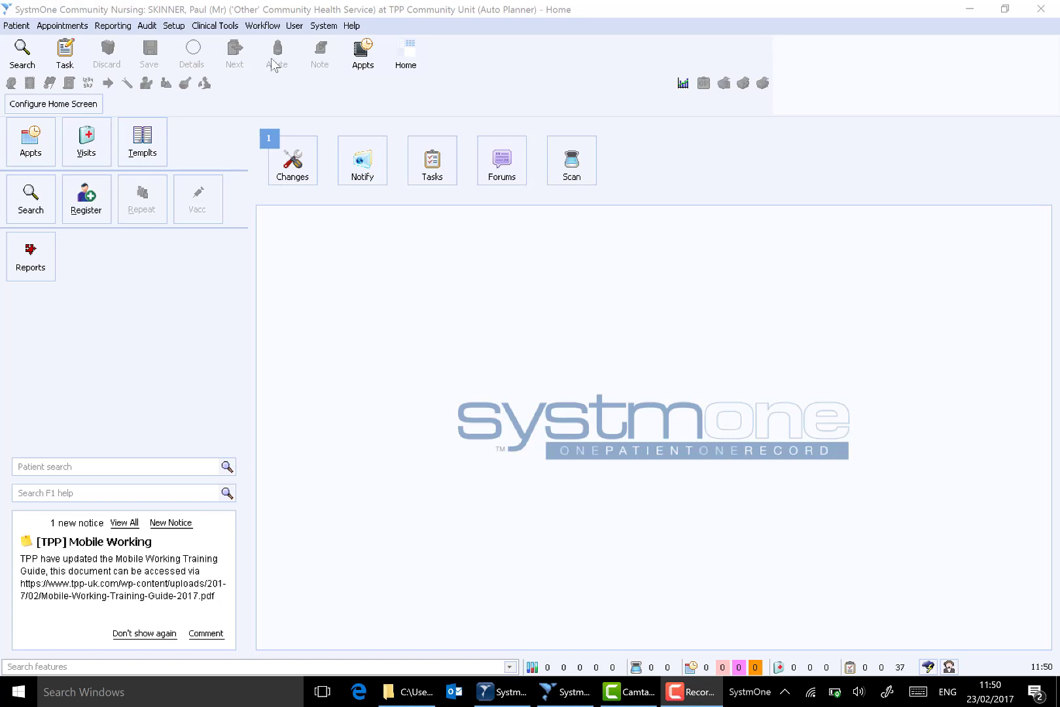
- Open the first-listed staff member's details for amending from Staff & Organisation Setup and show their skill sets, specialties and treatment codes
click(174, 26)
mouse_move(291, 48)
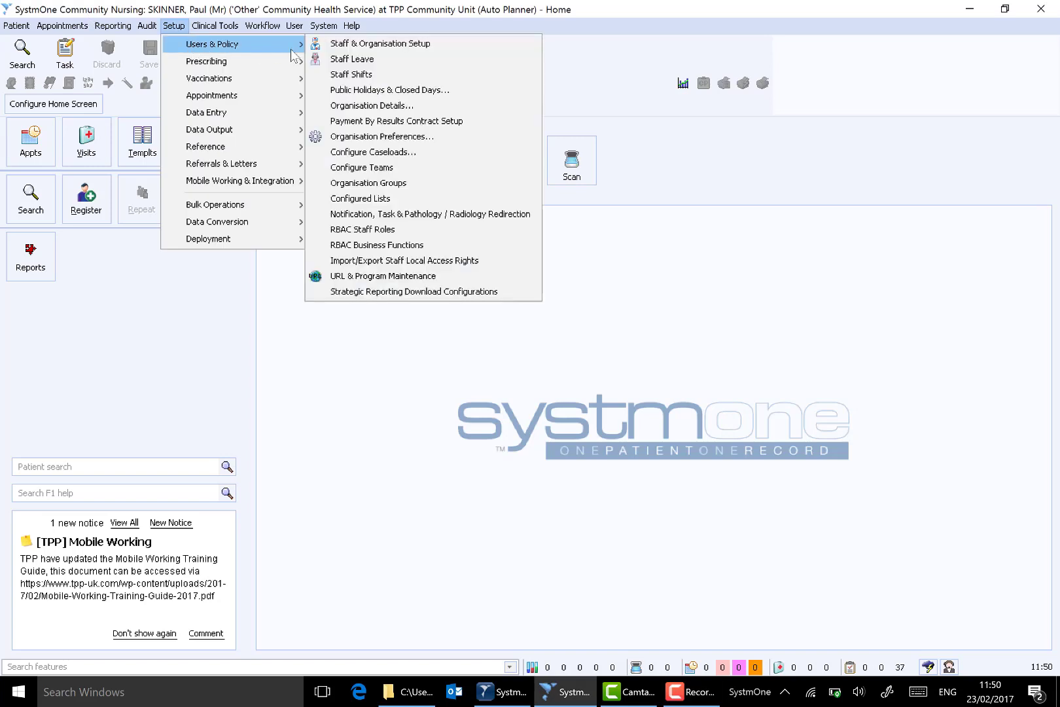
key(Return)
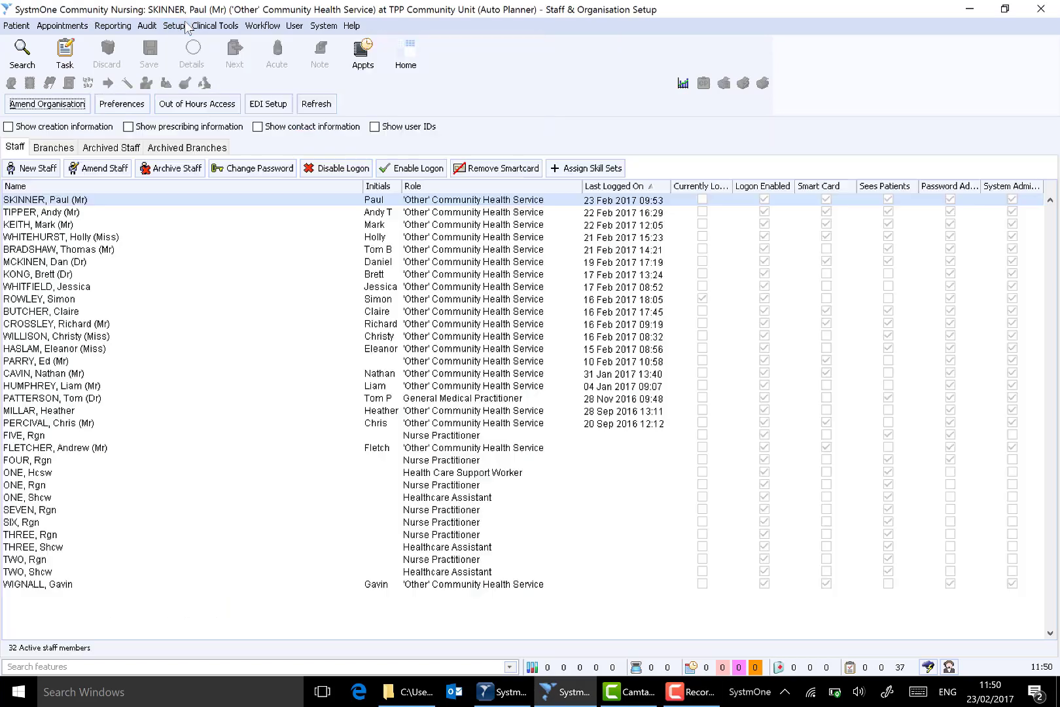
click(97, 199)
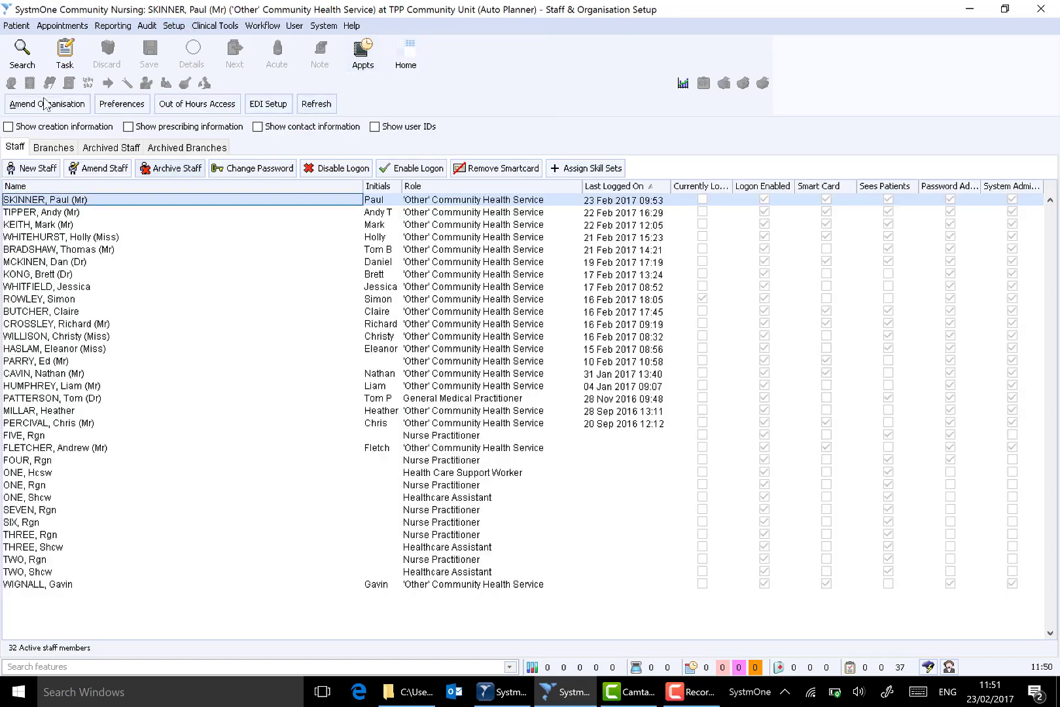
click(104, 168)
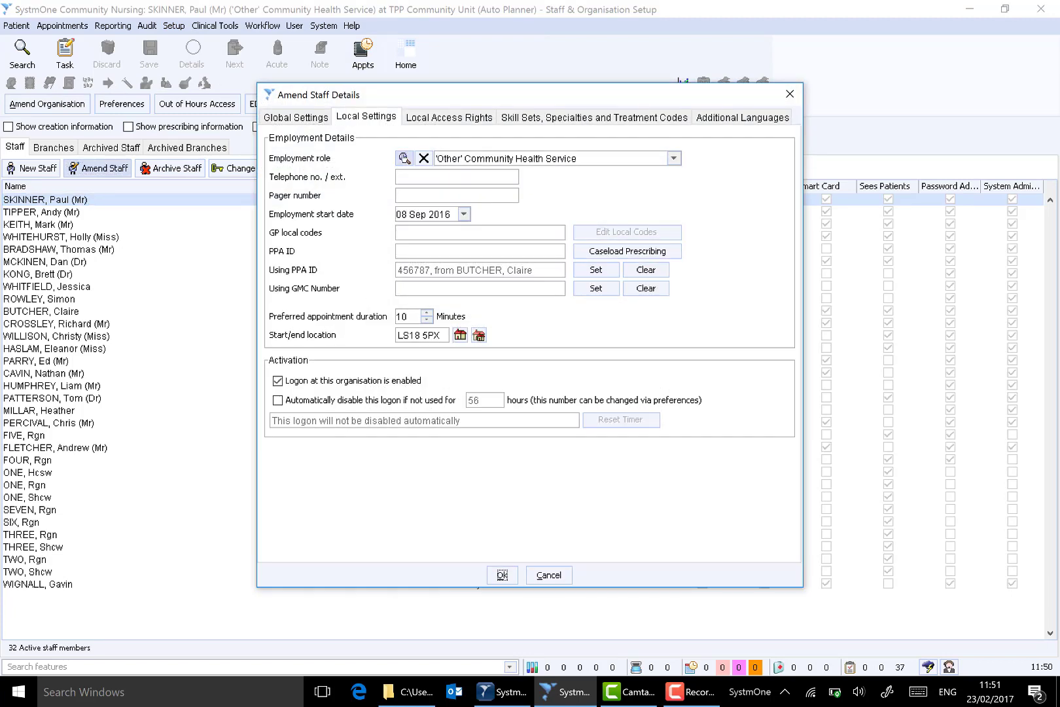
click(535, 118)
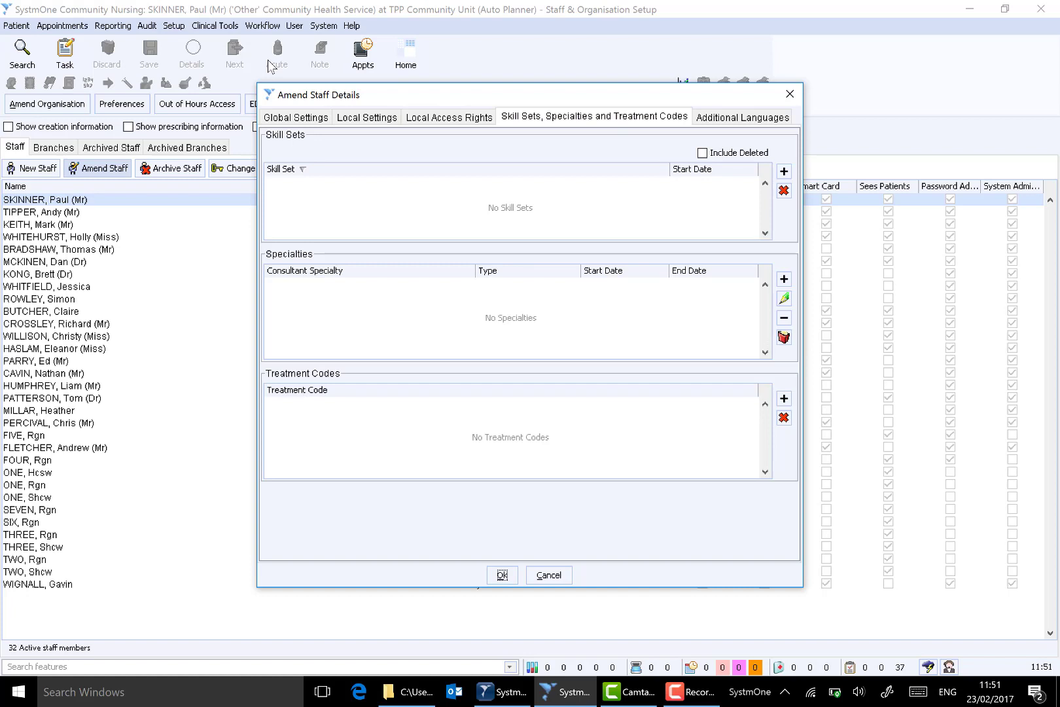
- Add the Band 5 Nurse skill set to the staff member and go to the start/end location in their local settings
click(784, 170)
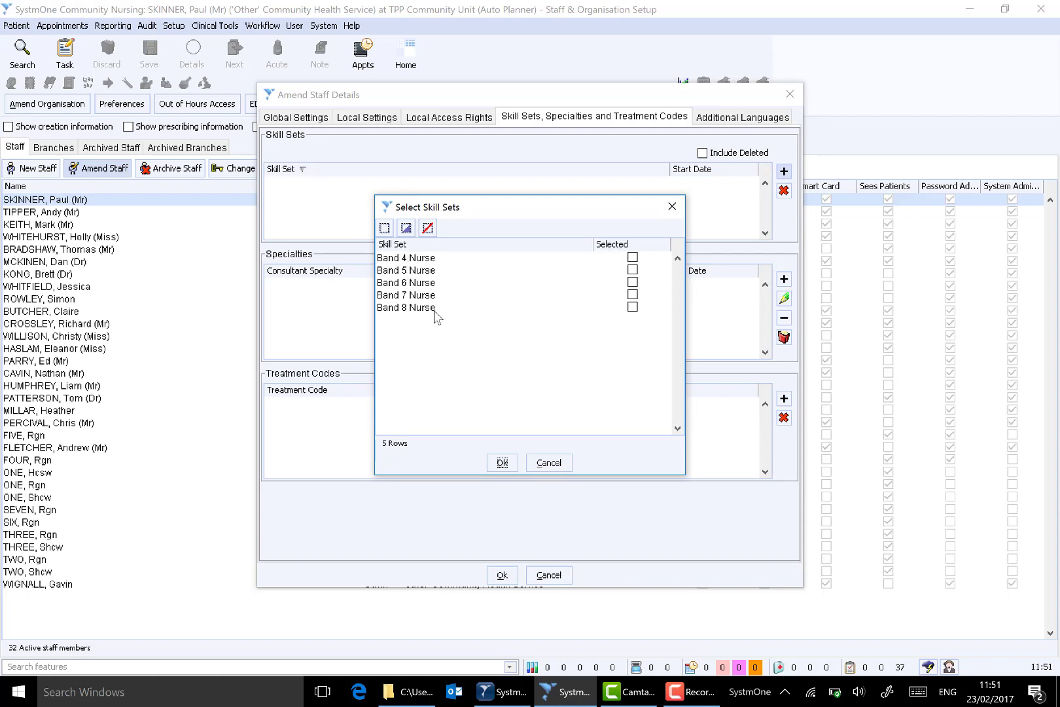
click(632, 269)
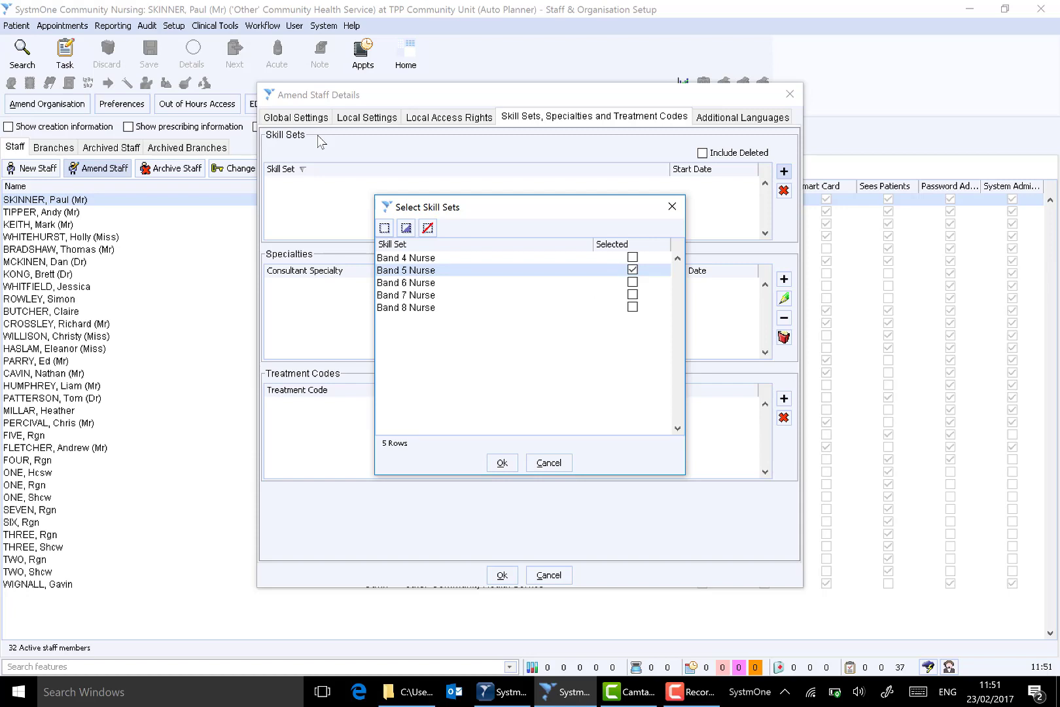
click(632, 282)
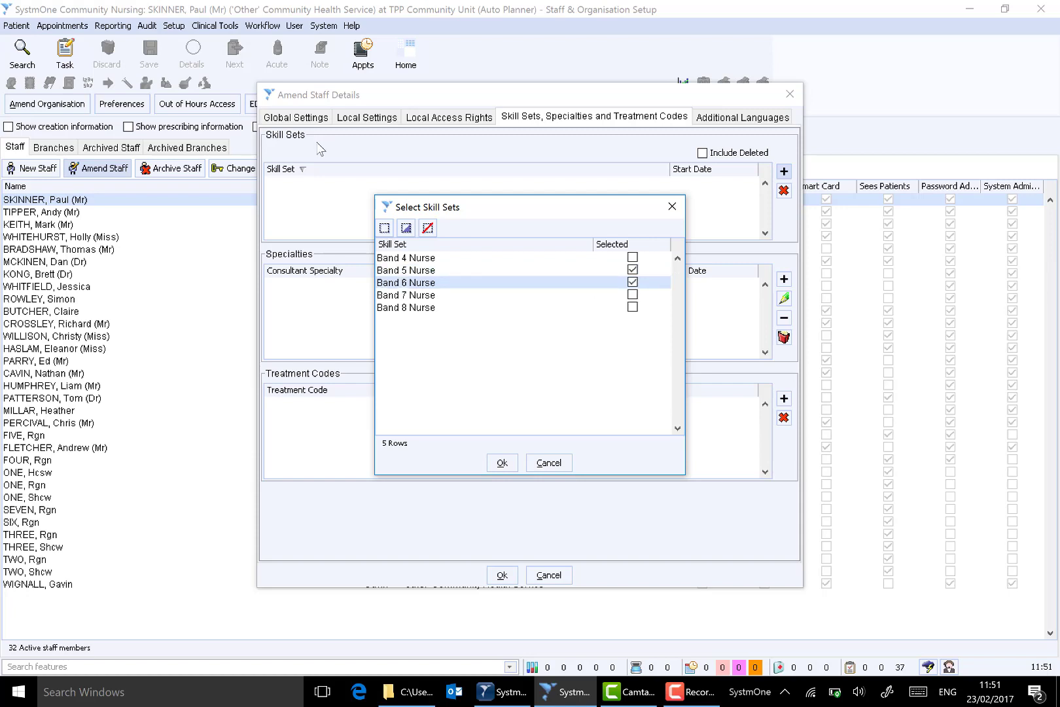
click(632, 282)
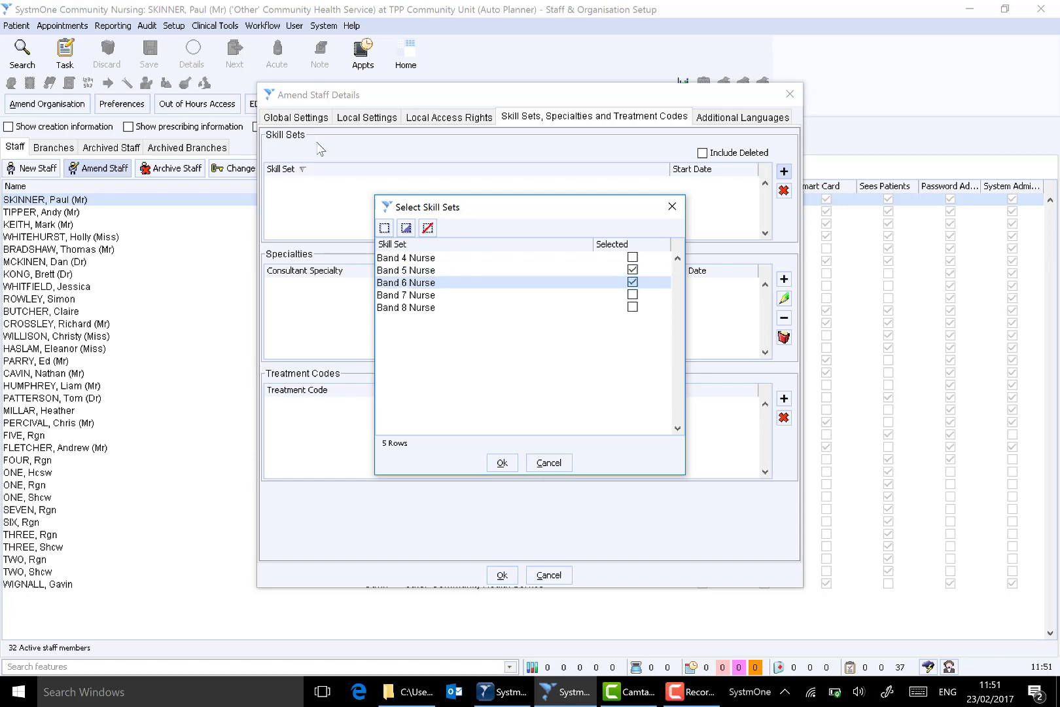
click(501, 463)
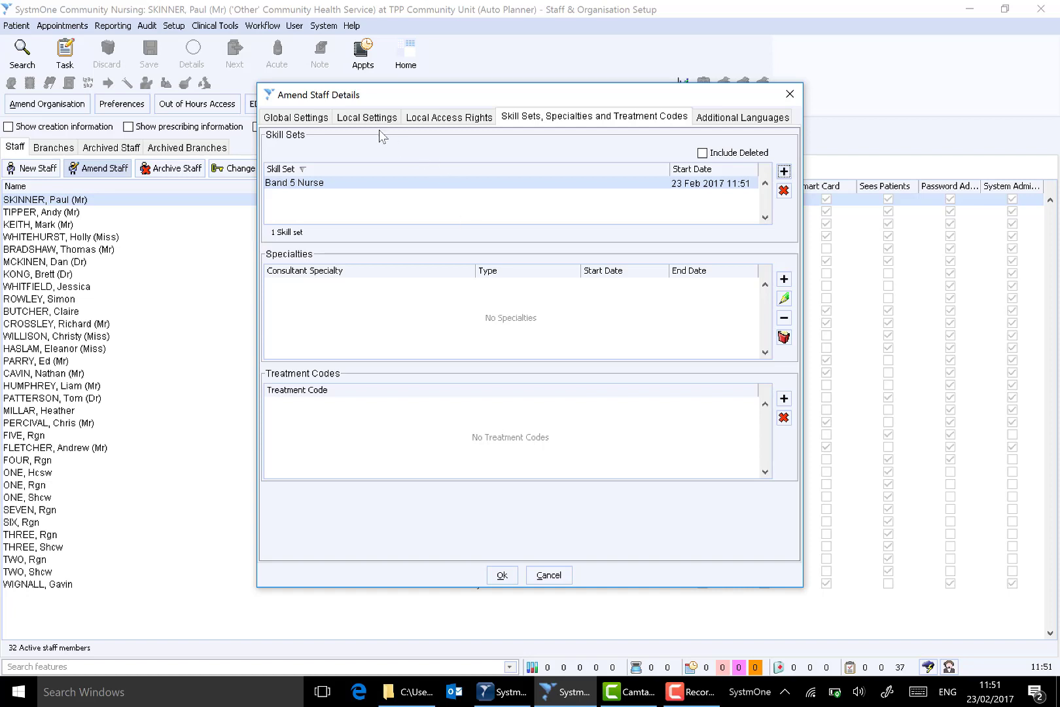
click(359, 119)
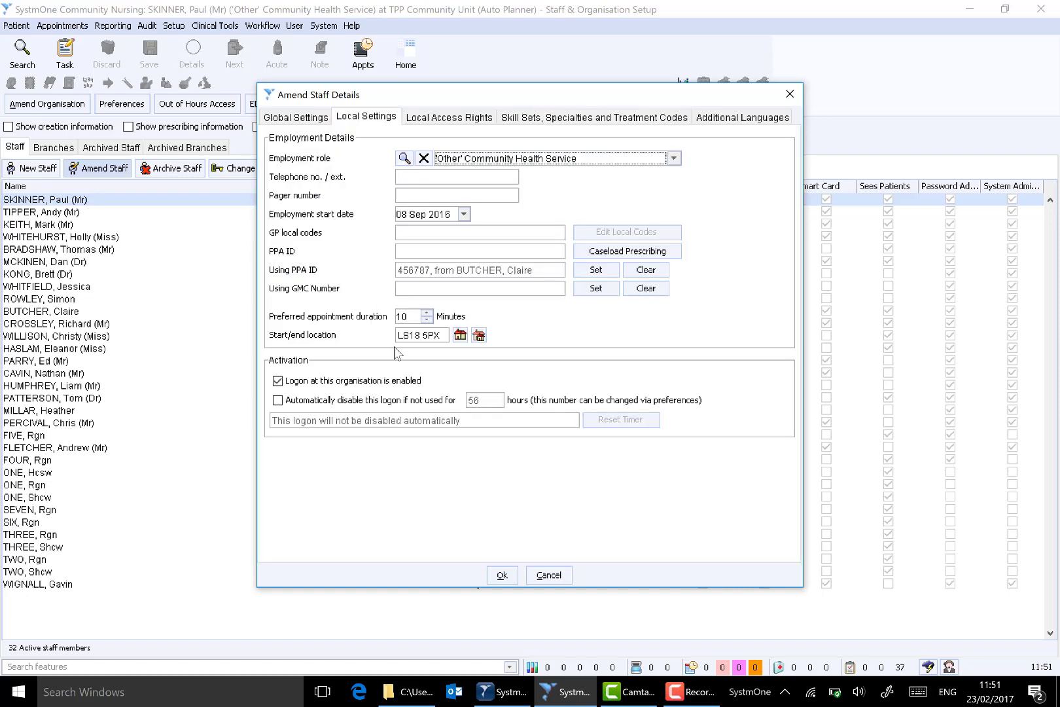
click(447, 338)
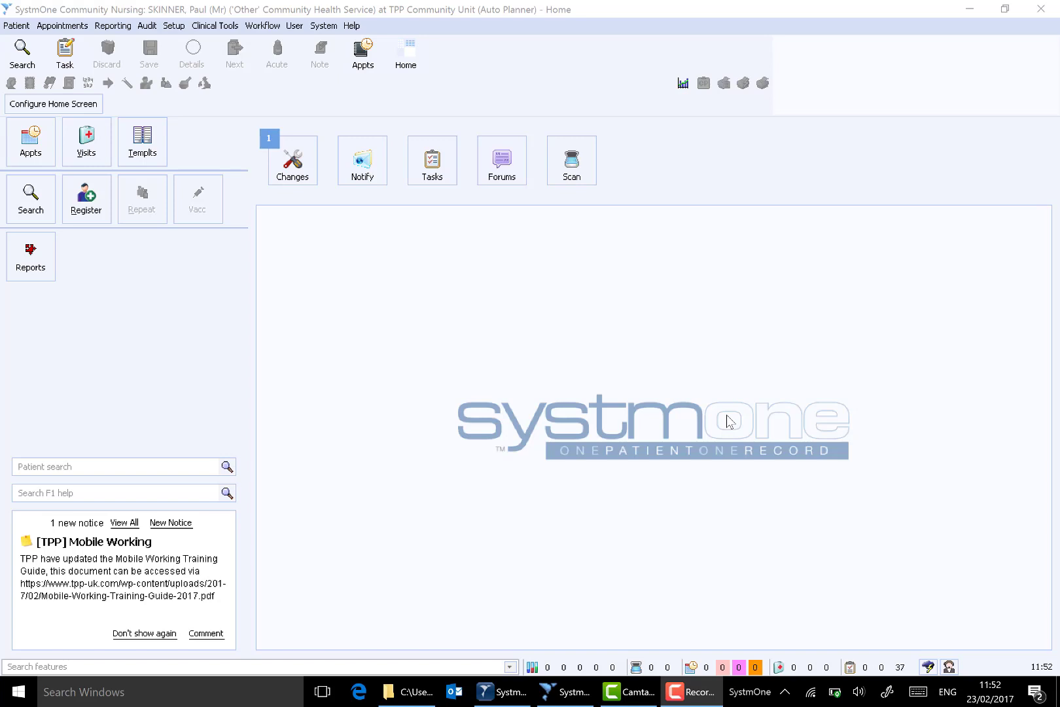
- Associate the logged-in staff member with the St John's team caseload in the caseload configuration, and leave the Caseloads screen
click(265, 30)
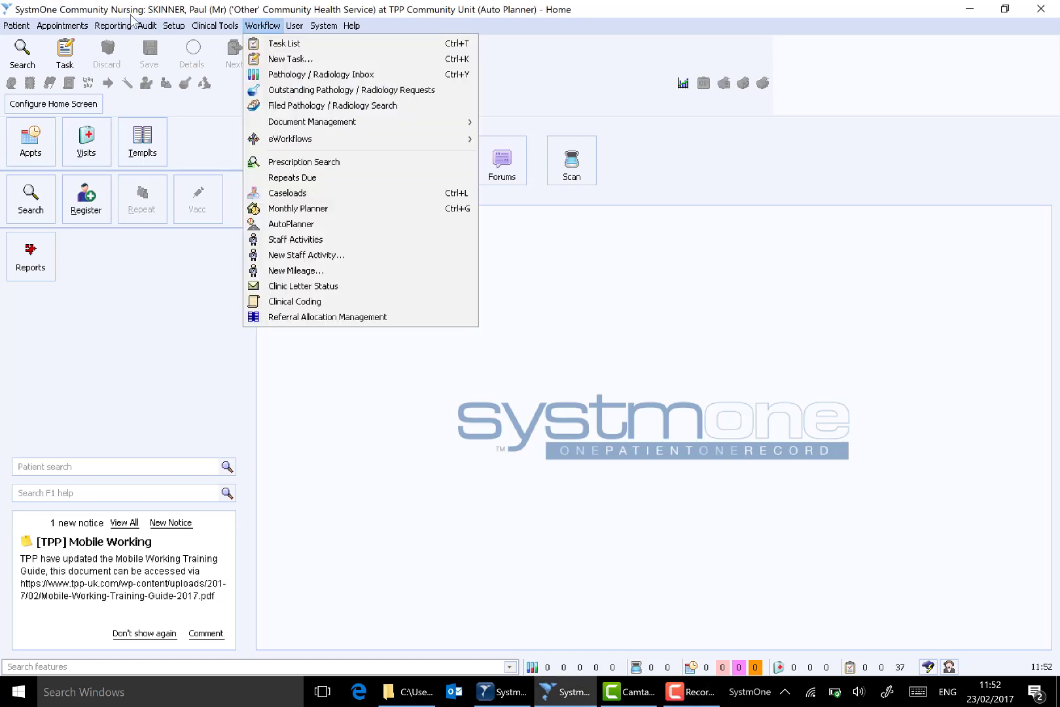
click(291, 194)
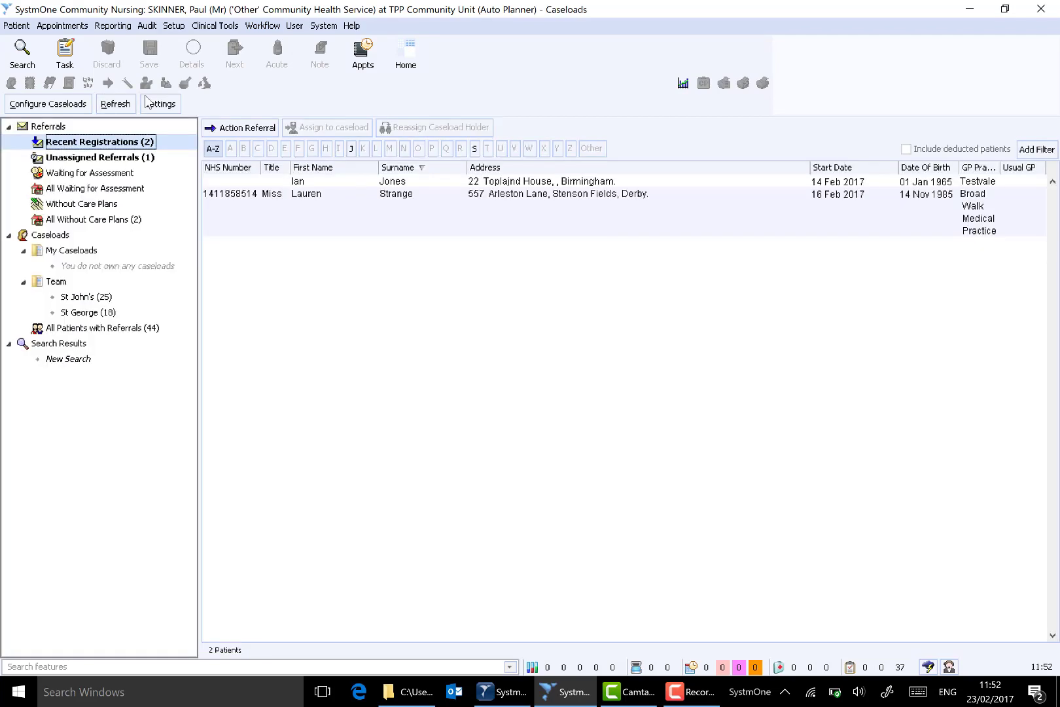
click(99, 300)
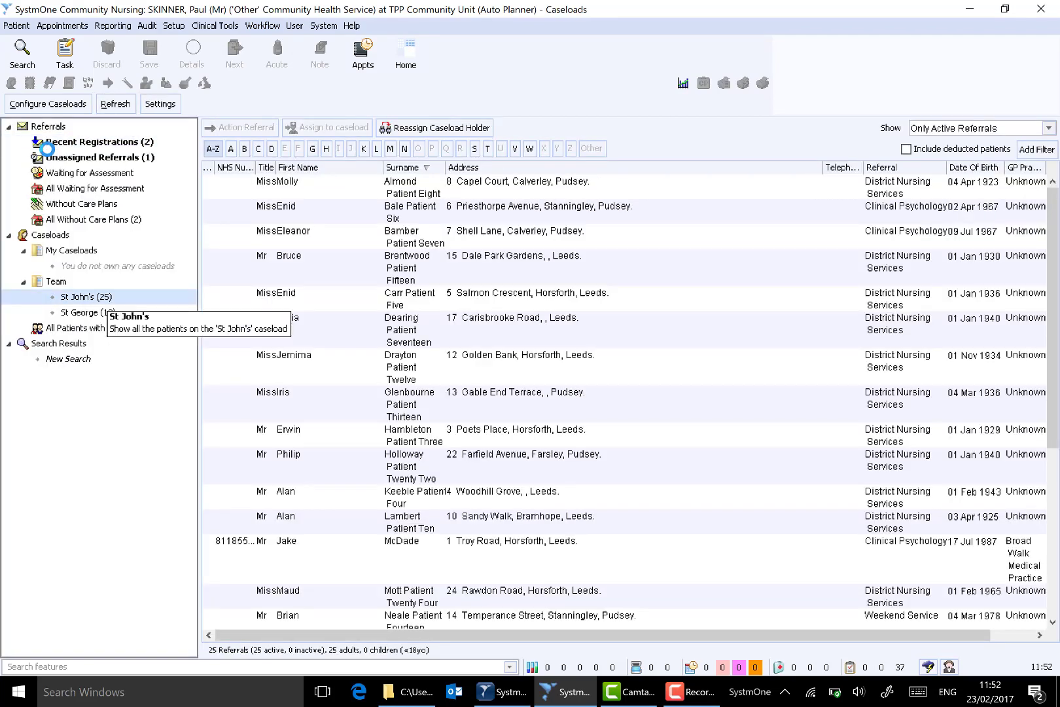
click(16, 103)
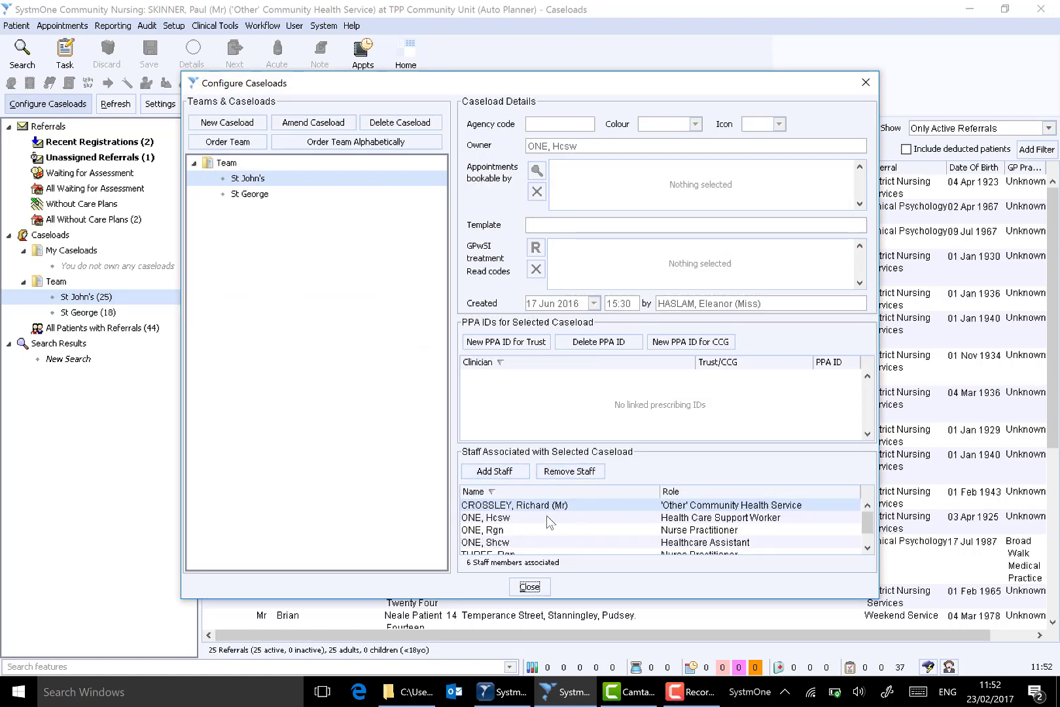
click(494, 471)
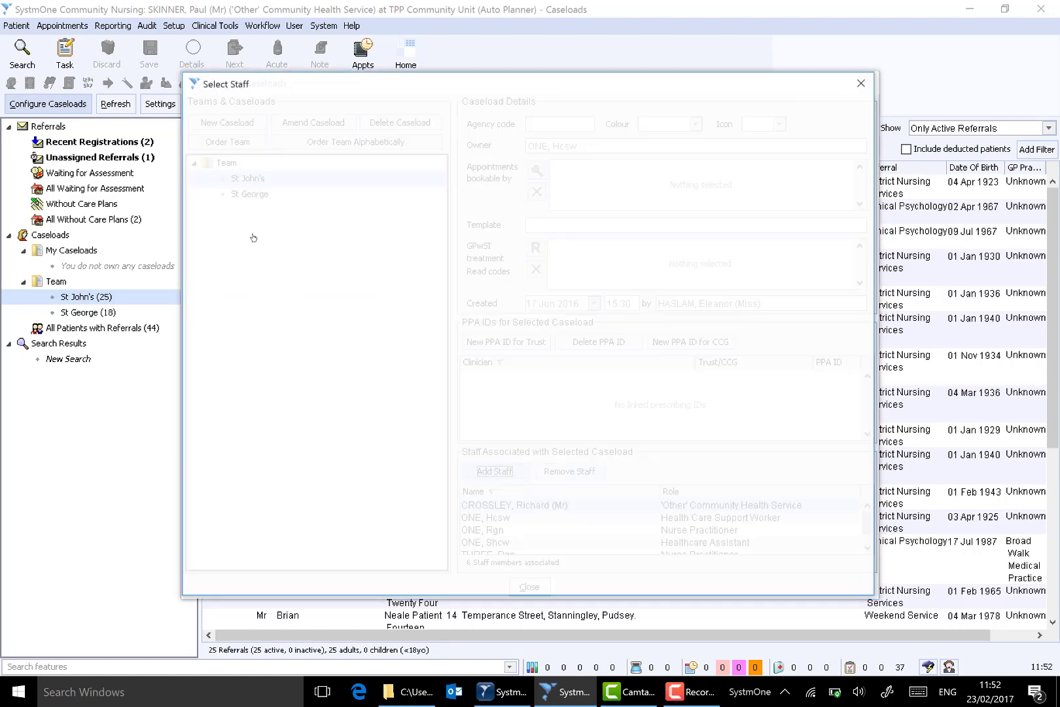
click(262, 359)
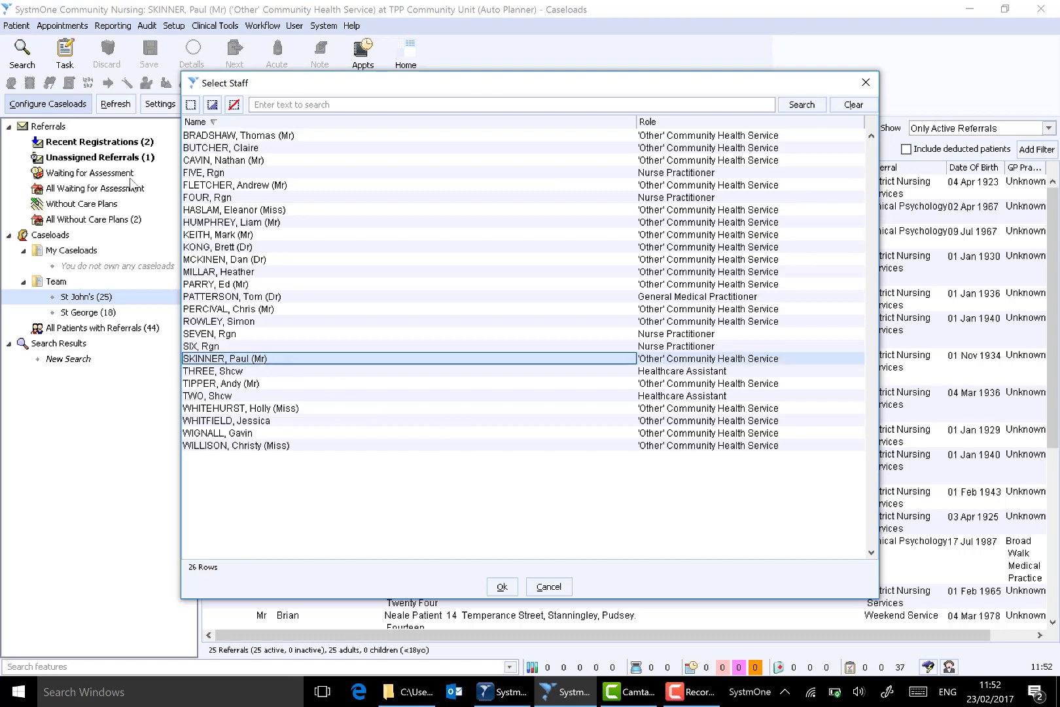
click(499, 585)
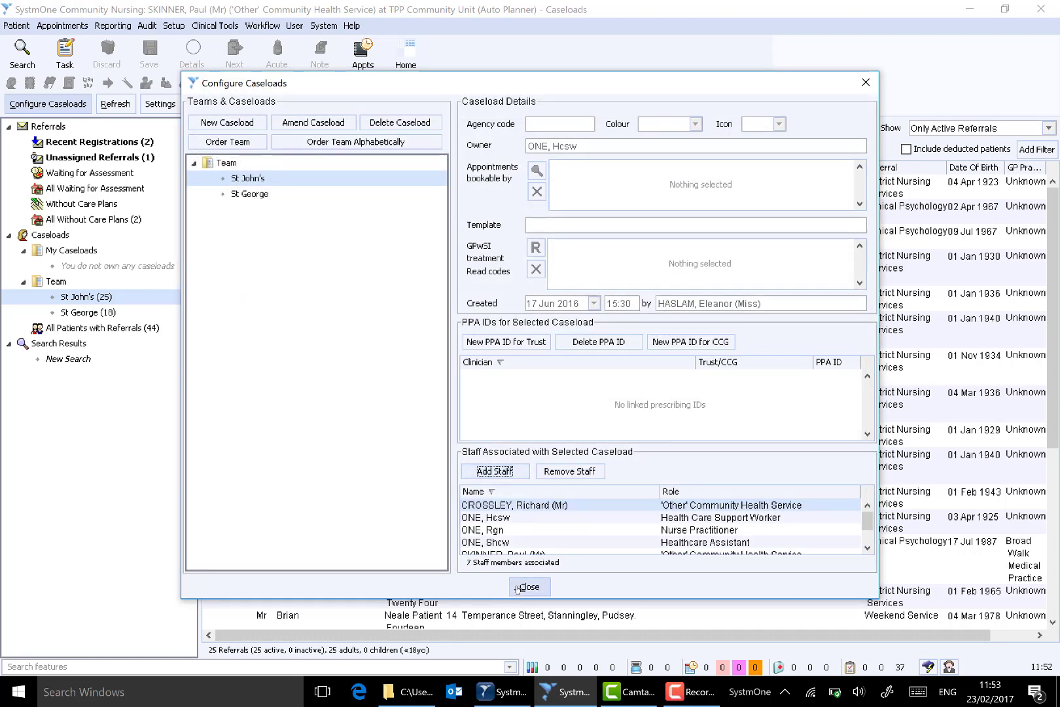
key(Escape)
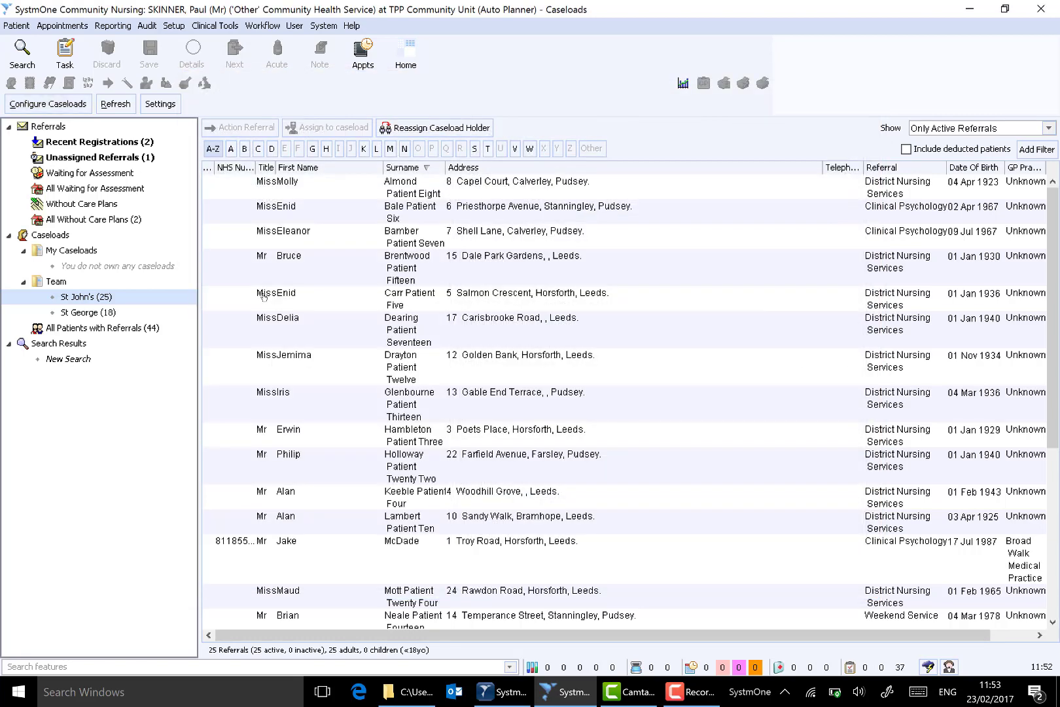
key(Escape)
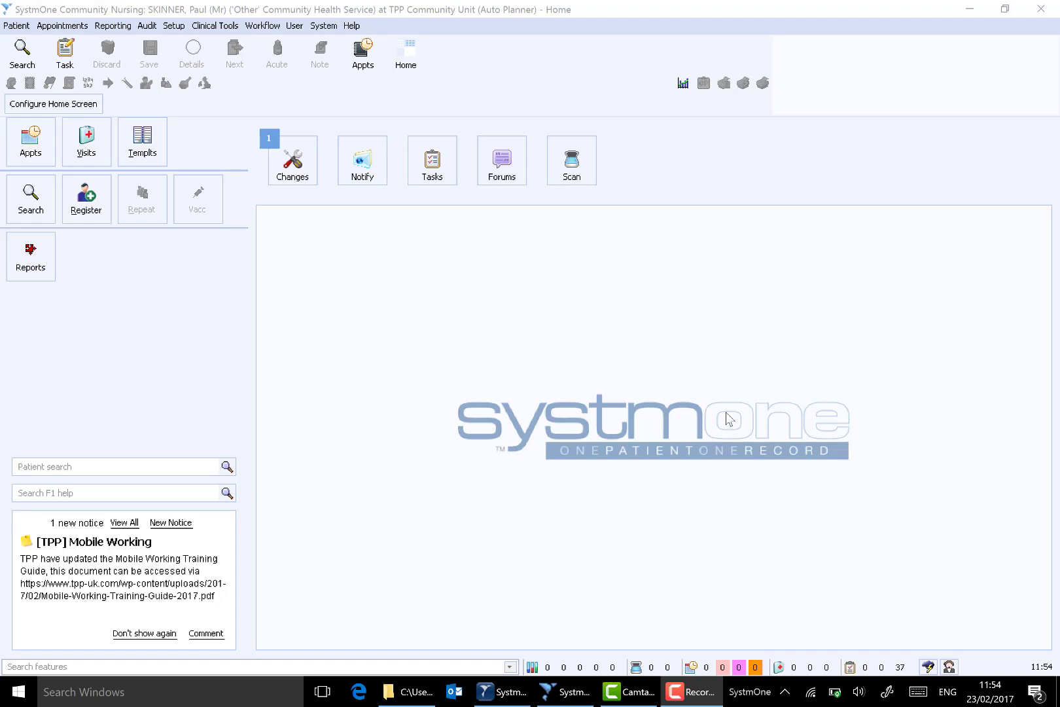
- Open Staff Shifts and show the shifts for the St John's caseload team
click(181, 28)
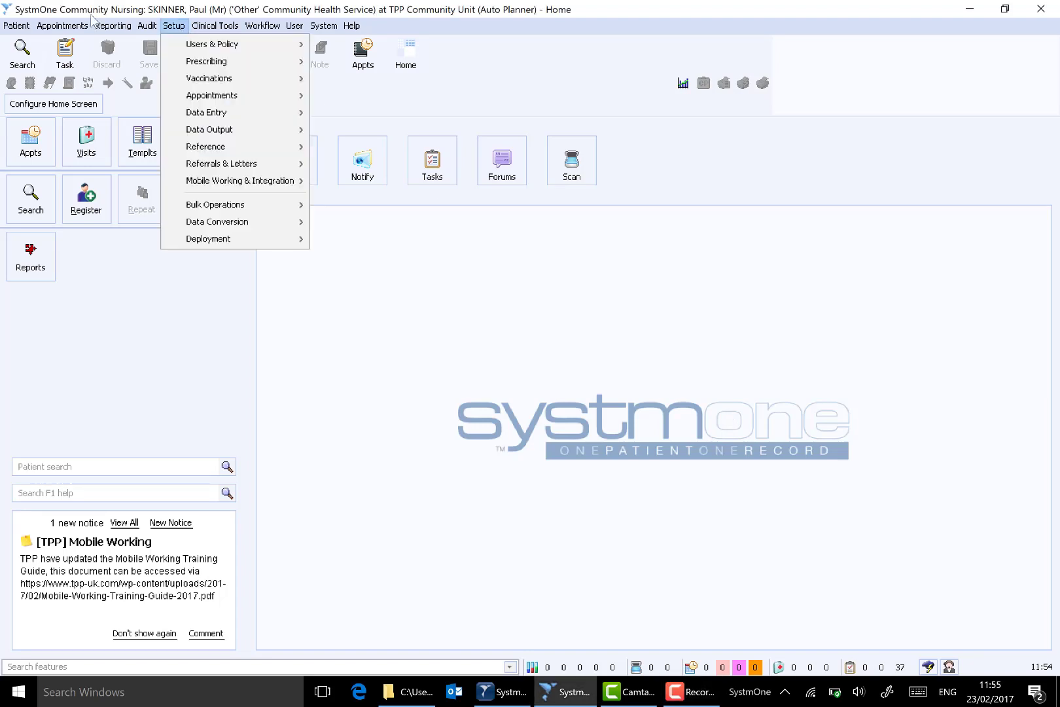
mouse_move(197, 47)
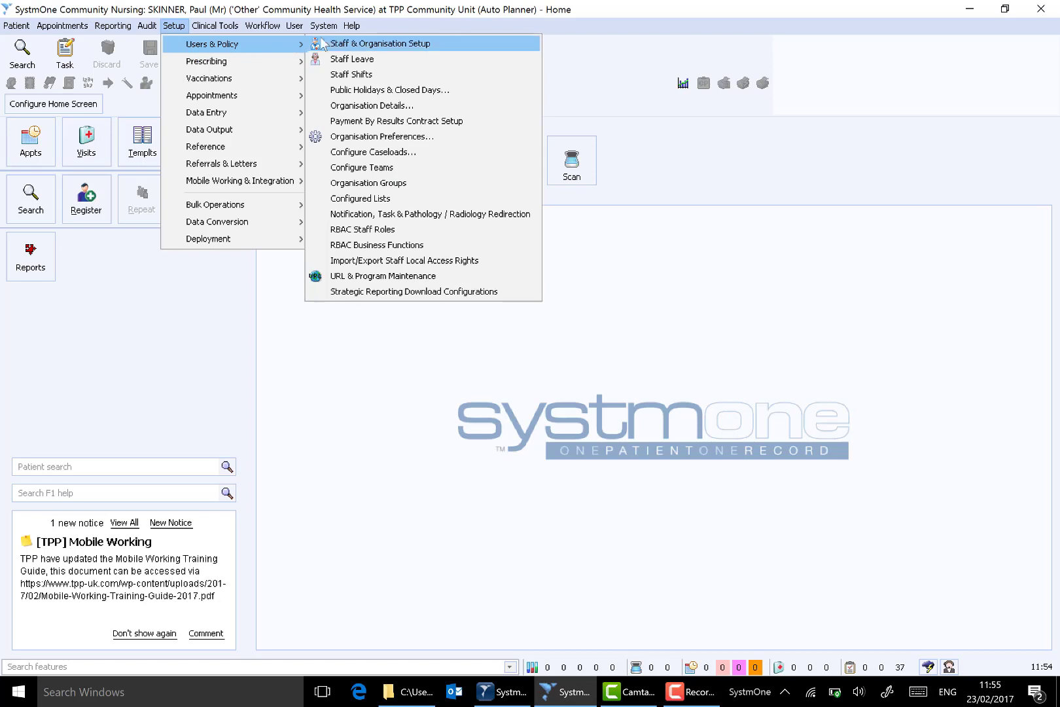
click(382, 75)
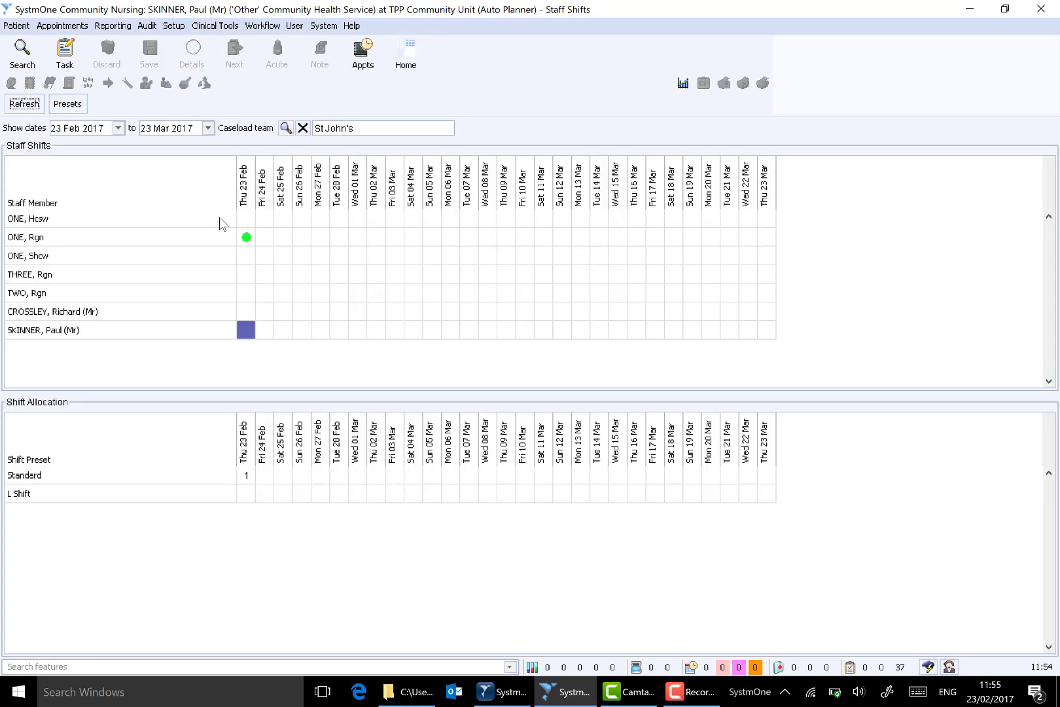
click(286, 128)
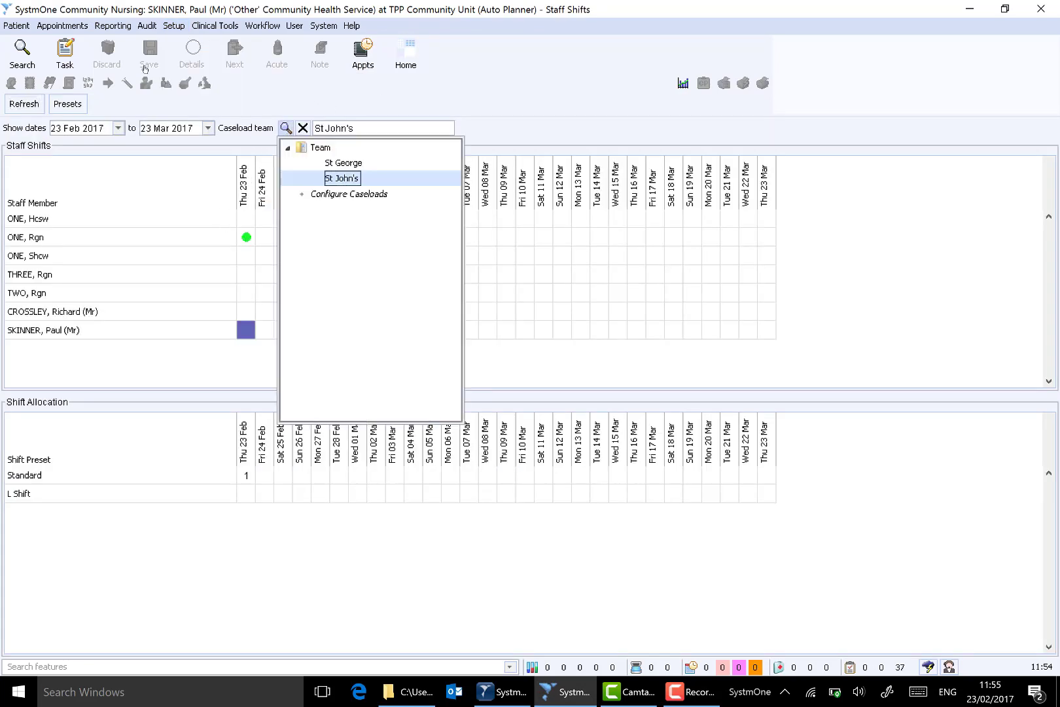
click(343, 179)
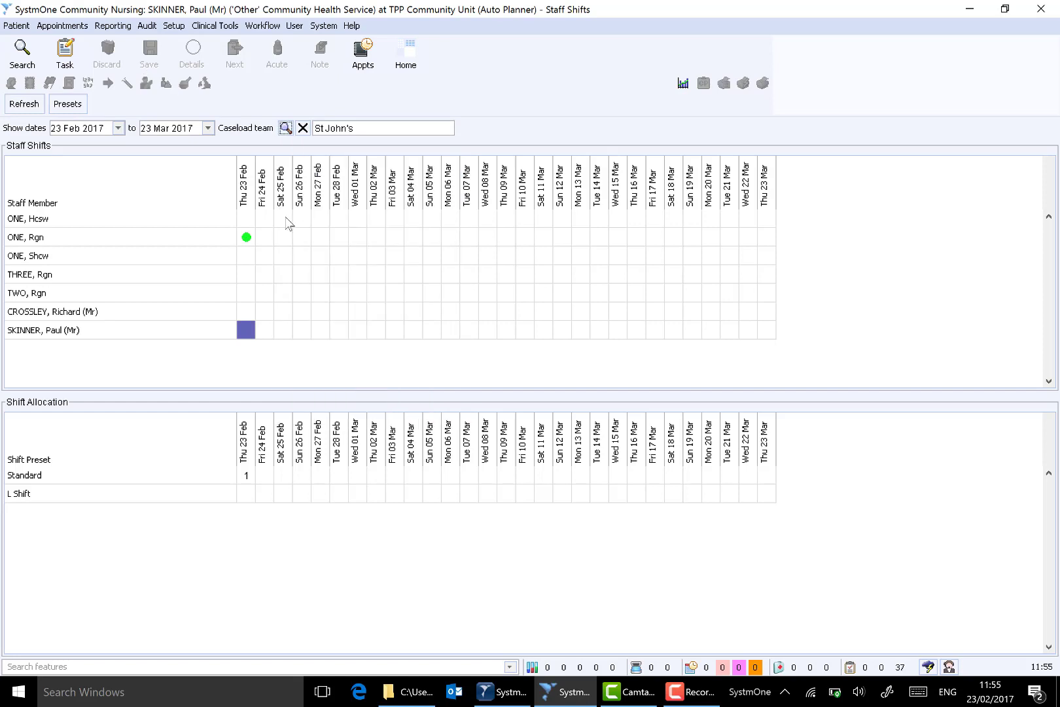
- Allocate the Standard shift preset to the last-listed staff member on 23 Feb, 25 Feb, 27 Feb and 1 Mar
mouse_move(246, 335)
drag(246, 335, 342, 333)
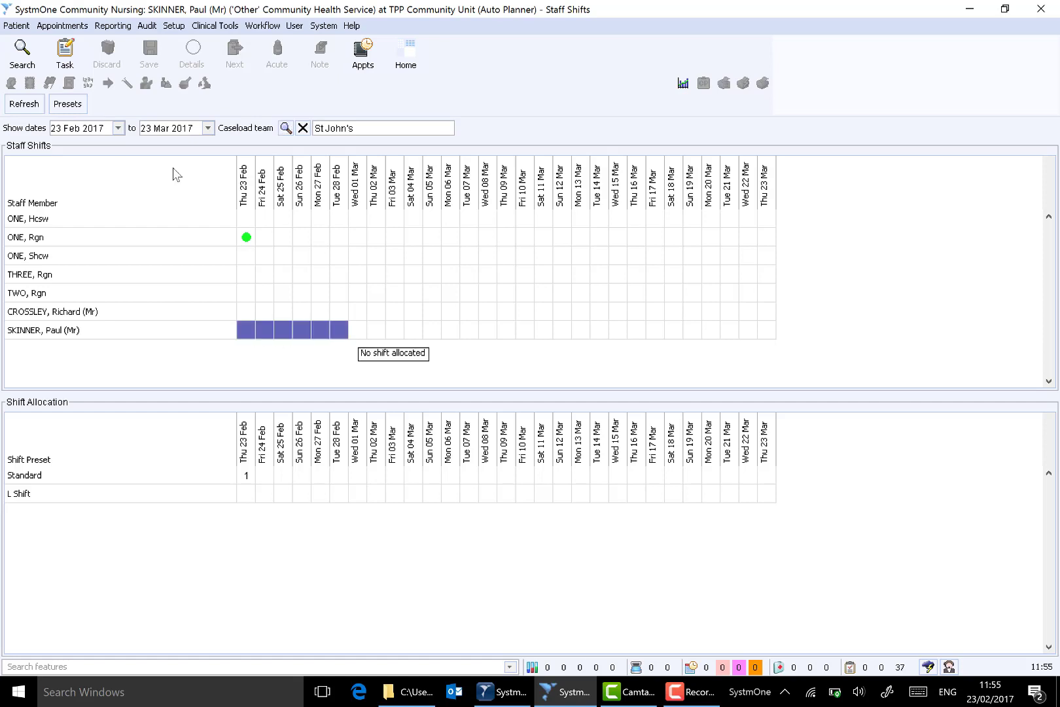
click(246, 334)
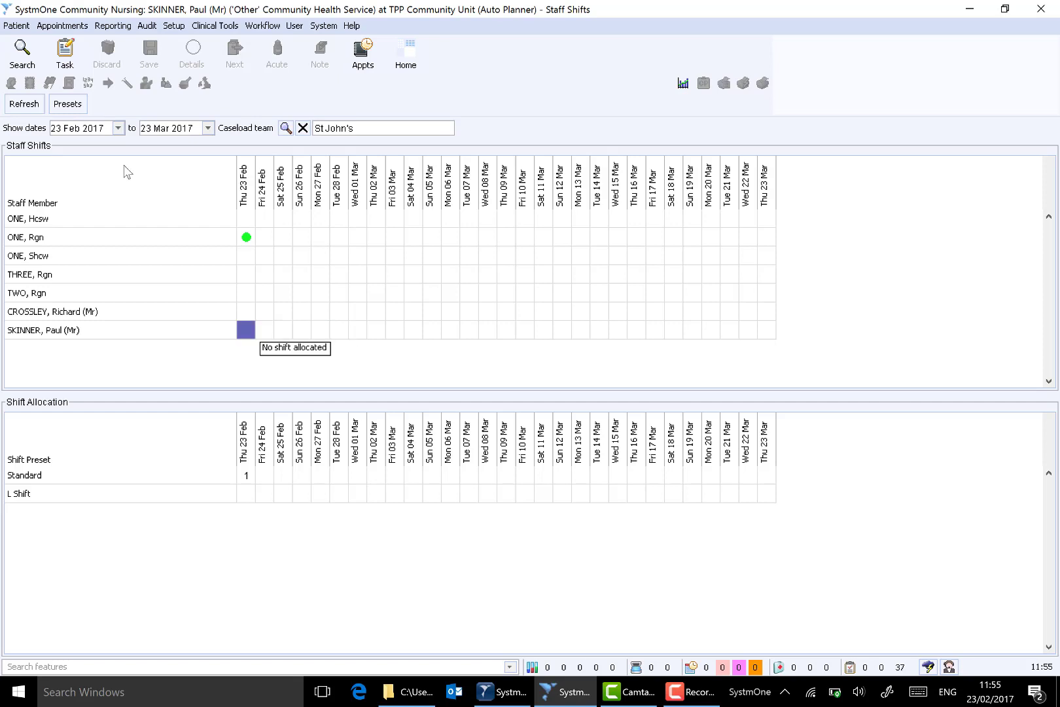
ctrl+click(282, 332)
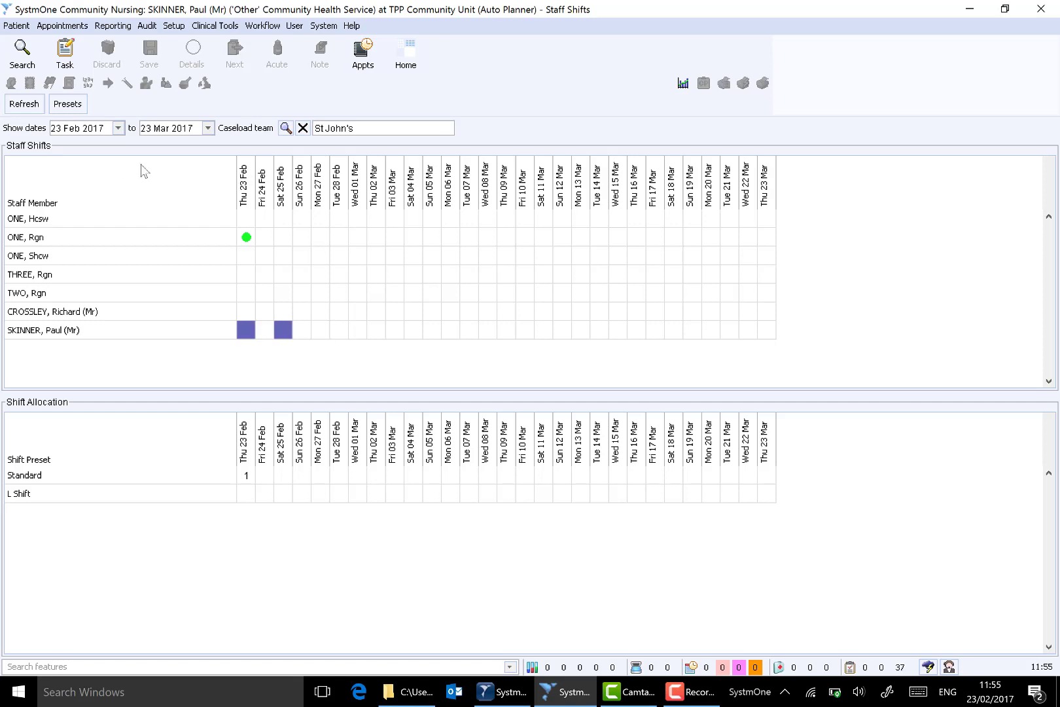
ctrl+click(320, 332)
ctrl+click(357, 332)
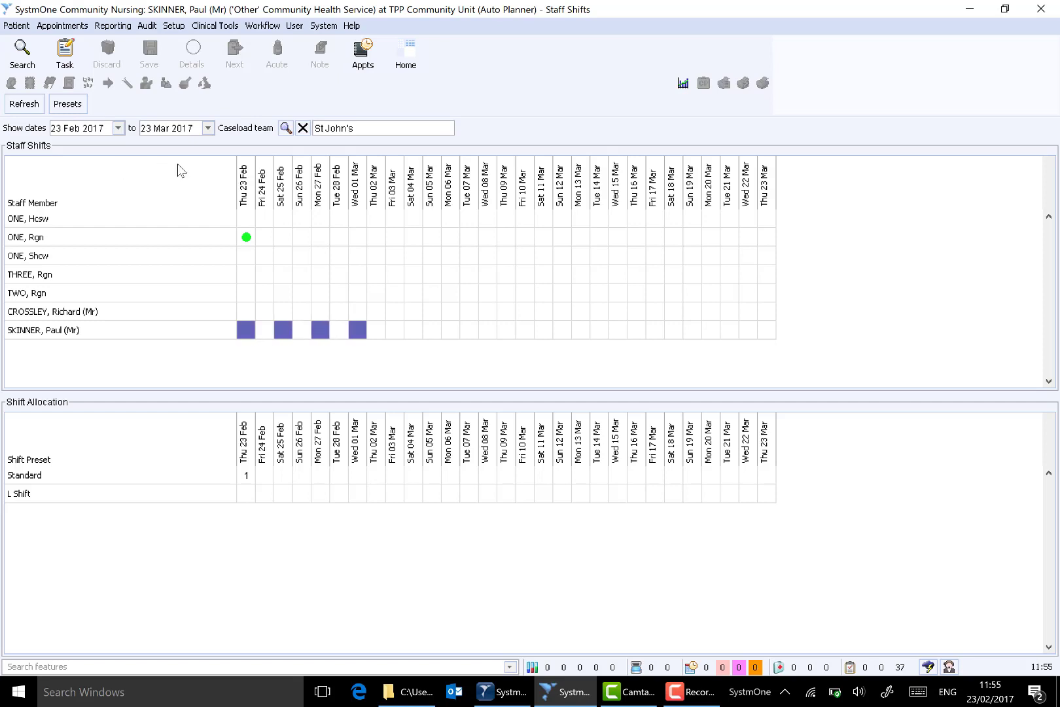
right_click(246, 332)
key(Return)
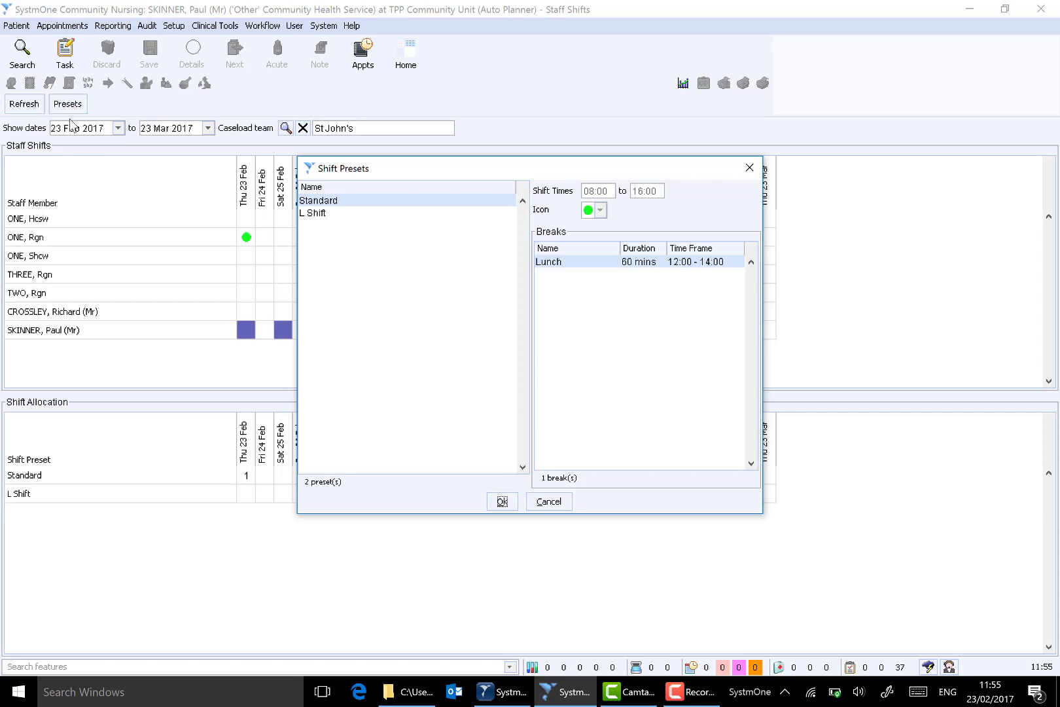
click(334, 204)
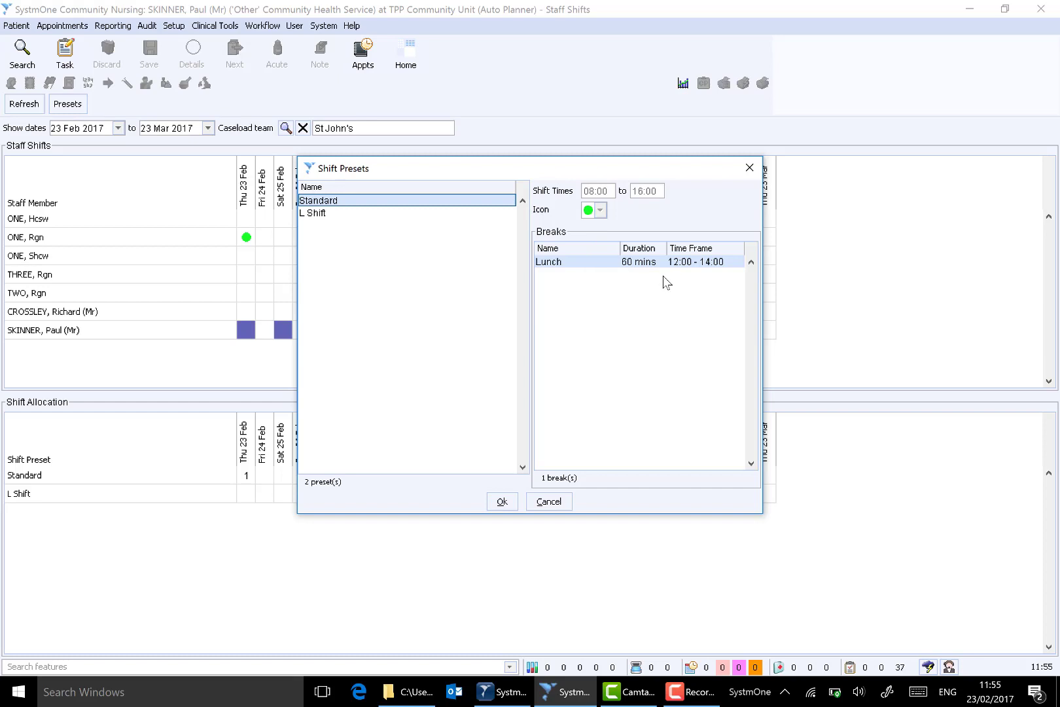
click(502, 501)
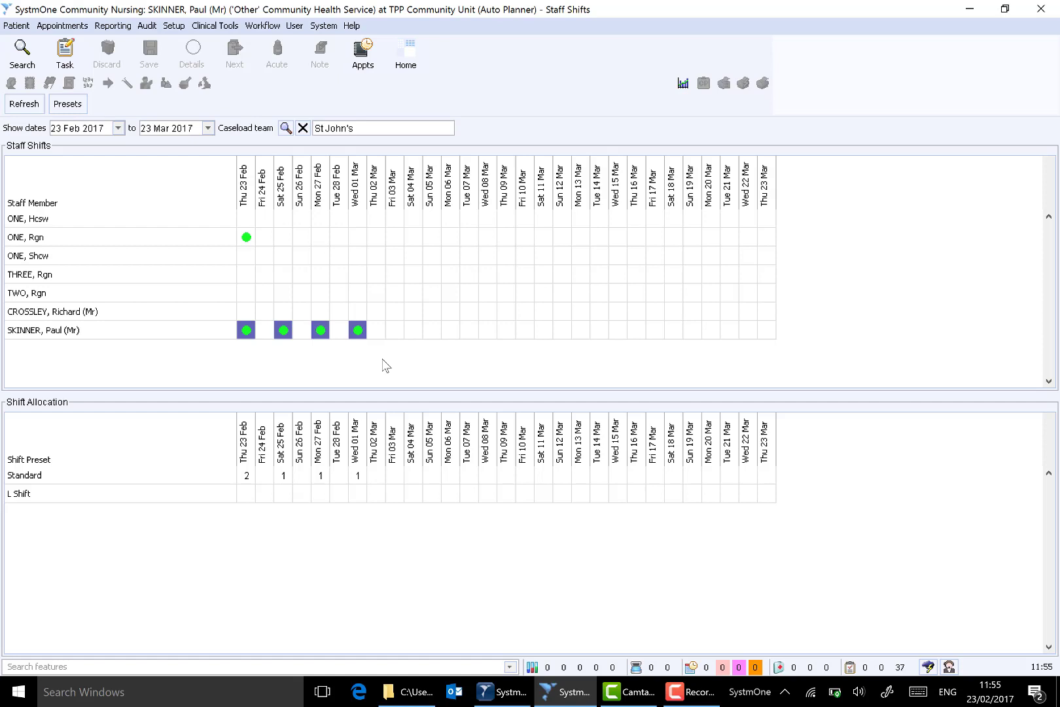
right_click(249, 334)
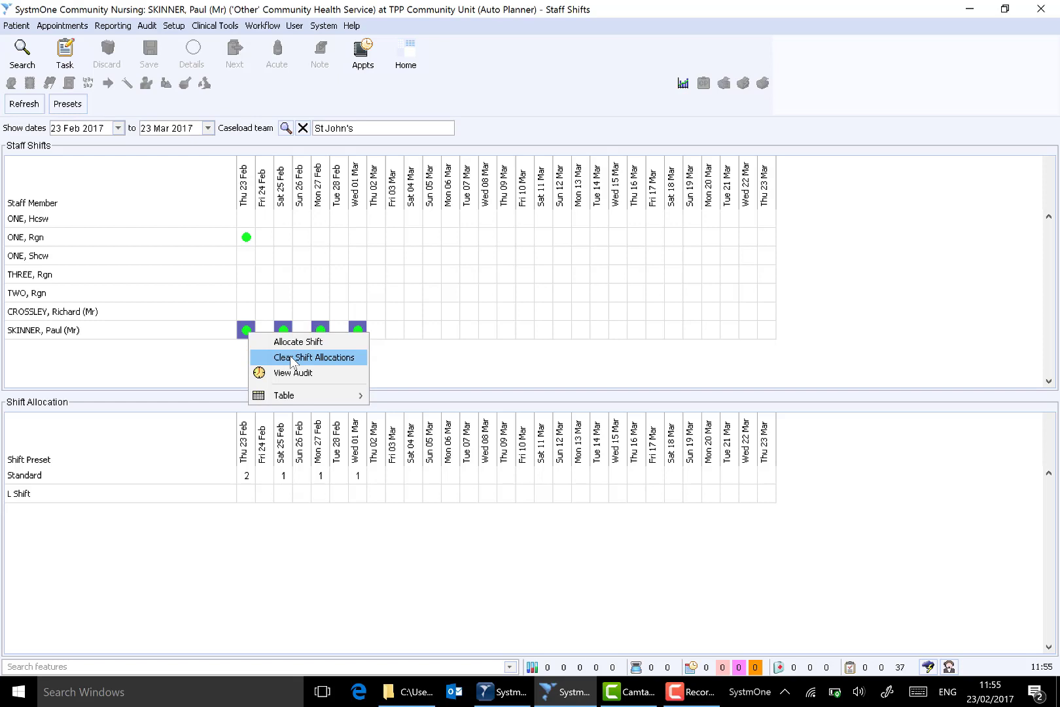
click(128, 160)
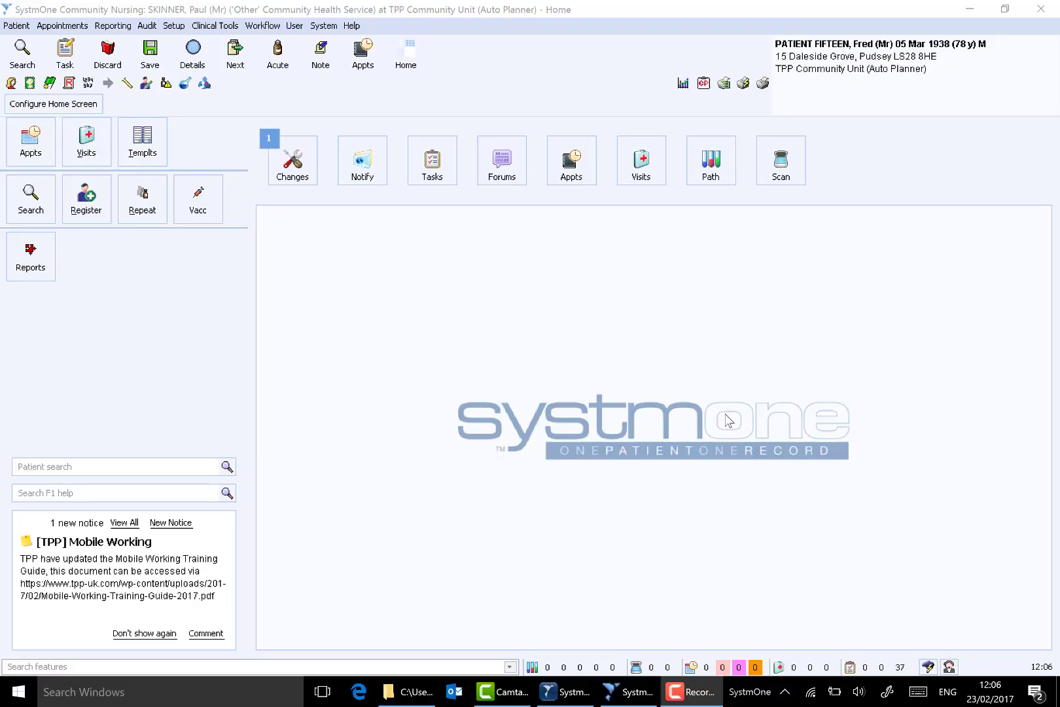
- Open the retrieved patient's record and view the details of the open Weekend Service referral
click(823, 91)
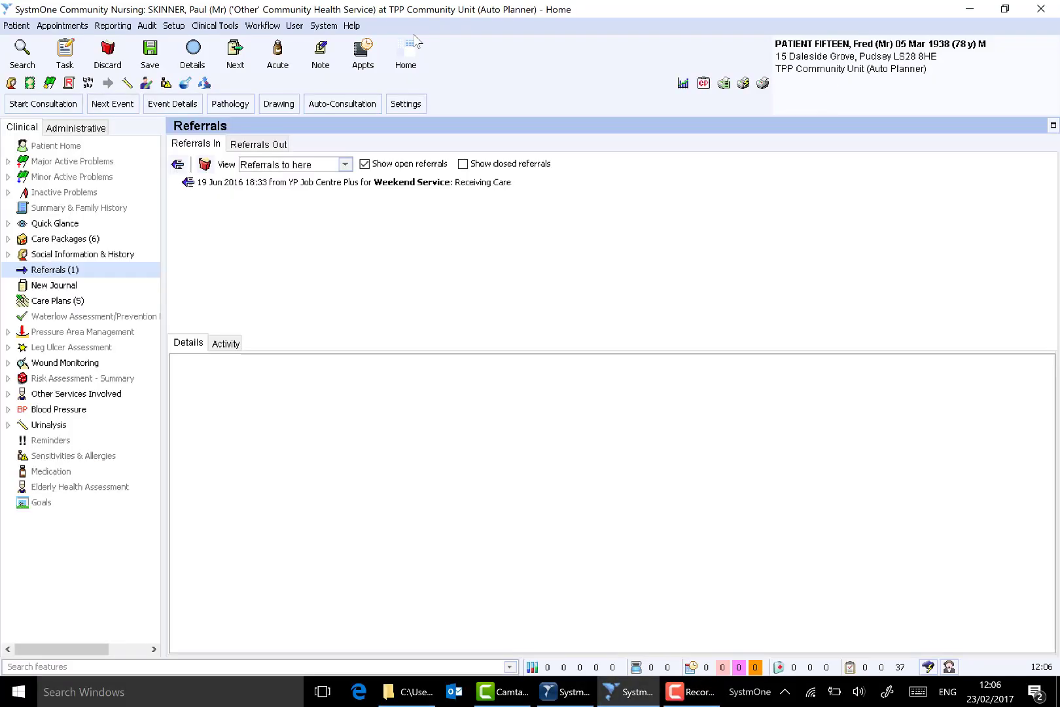
click(68, 271)
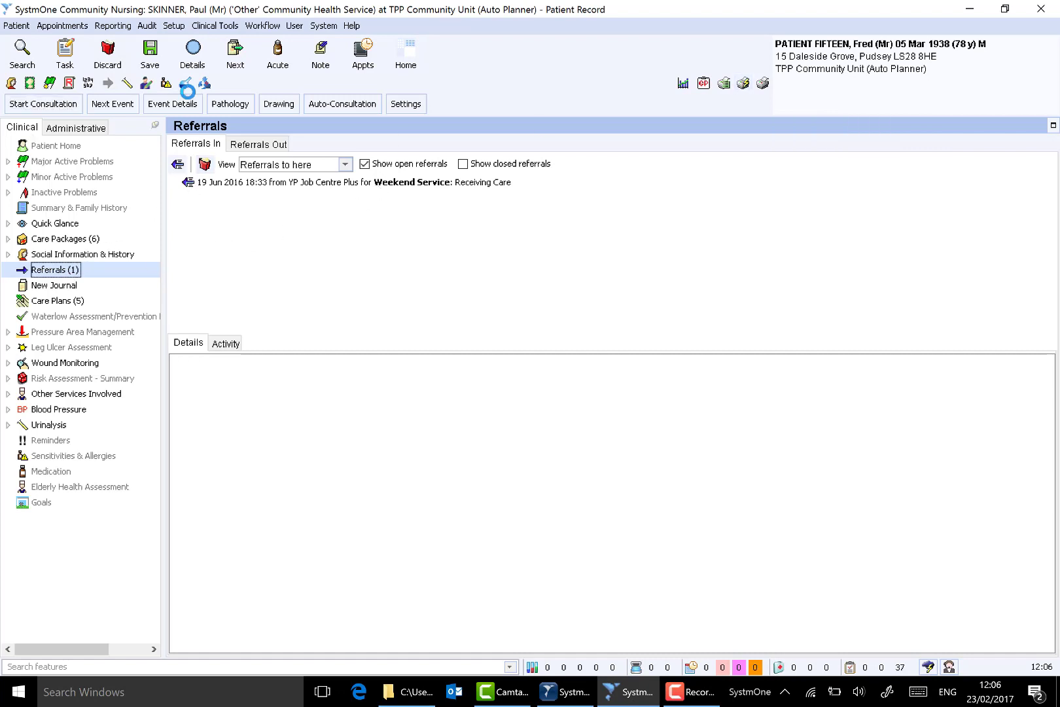
click(376, 184)
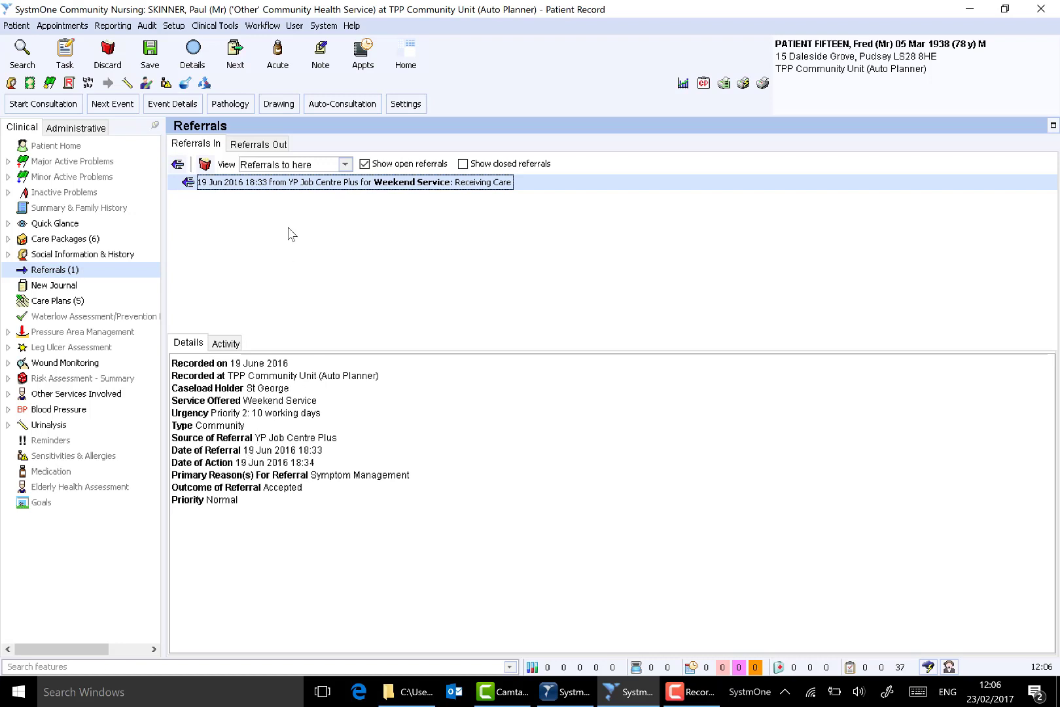
- Go to the patient's care plans and check which referral the Parkinson's Self Mgmt Plan is linked to
click(58, 301)
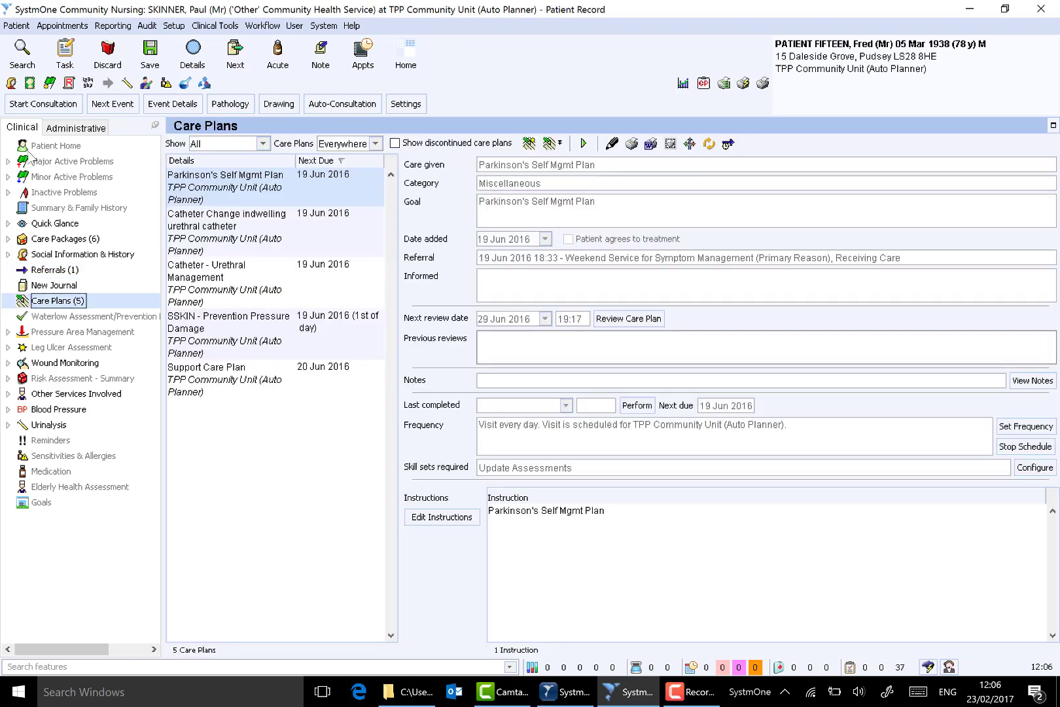
click(255, 195)
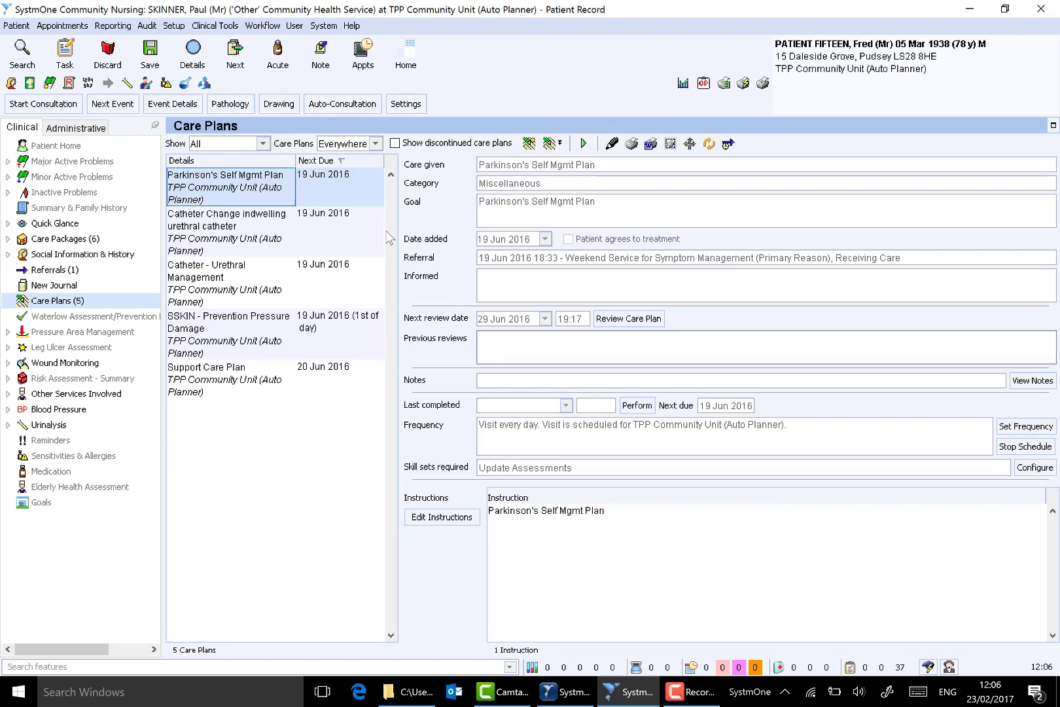
click(537, 262)
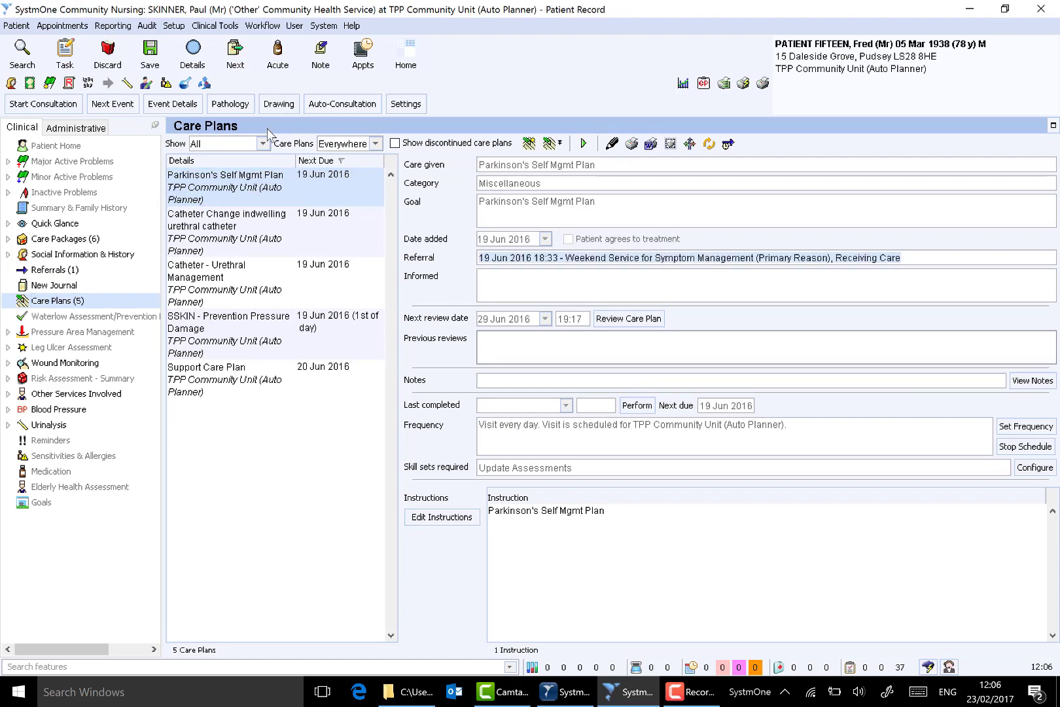
- Amend the Parkinson's Self Mgmt Plan so that its required skill sets are Band 5 Nurse and Band 6 Nurse
right_click(223, 183)
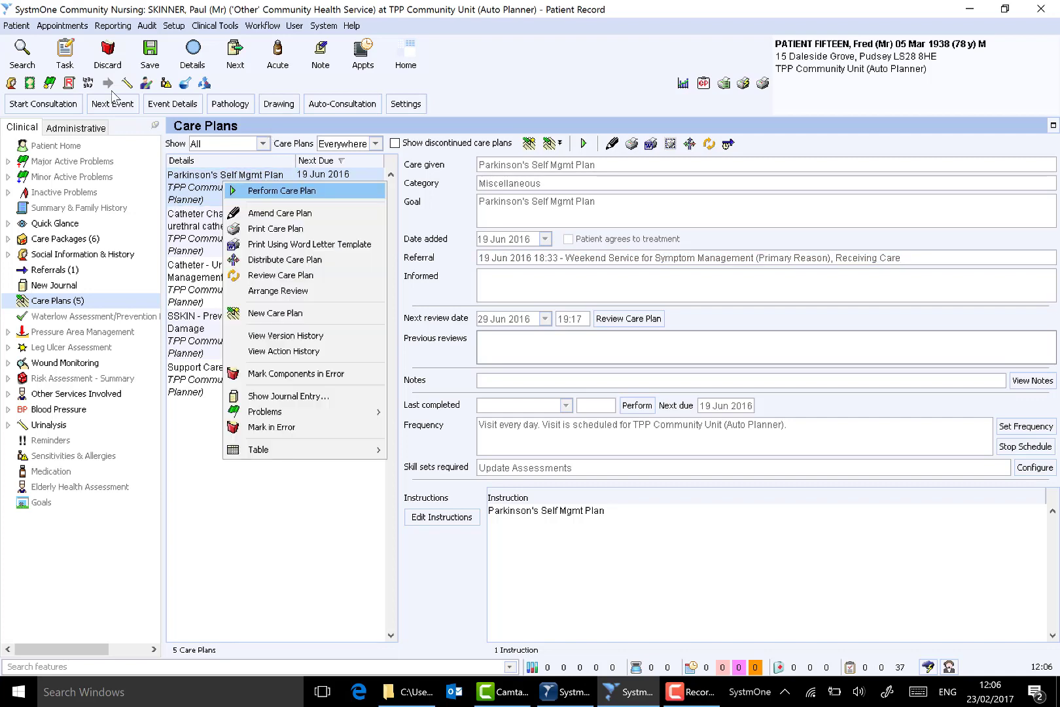
click(276, 214)
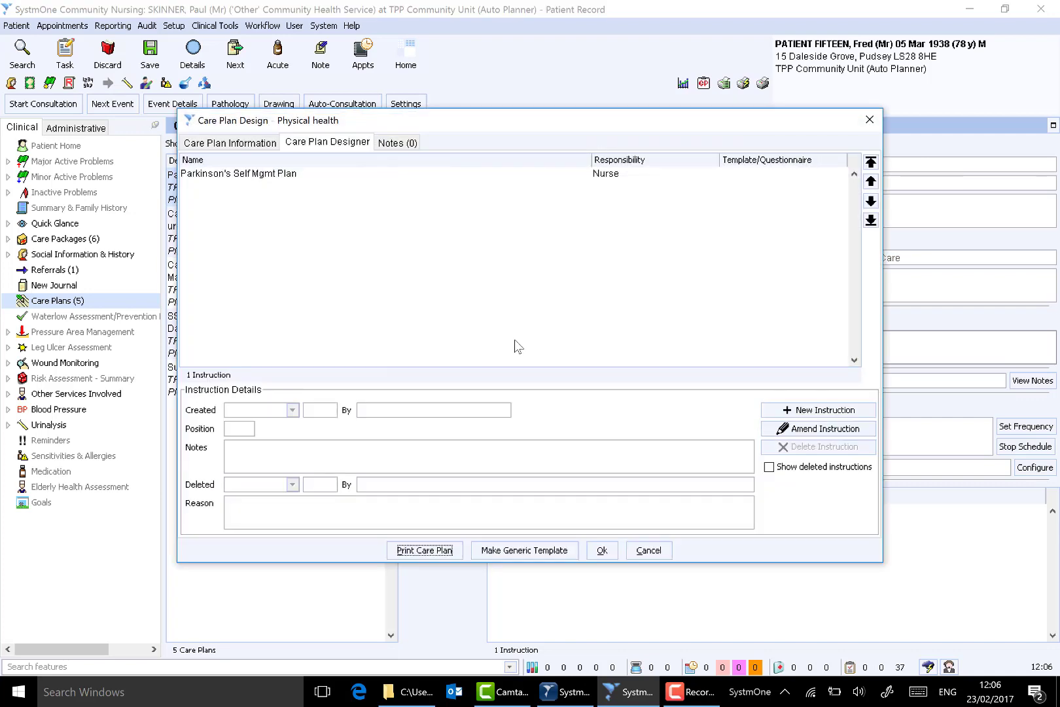
click(226, 141)
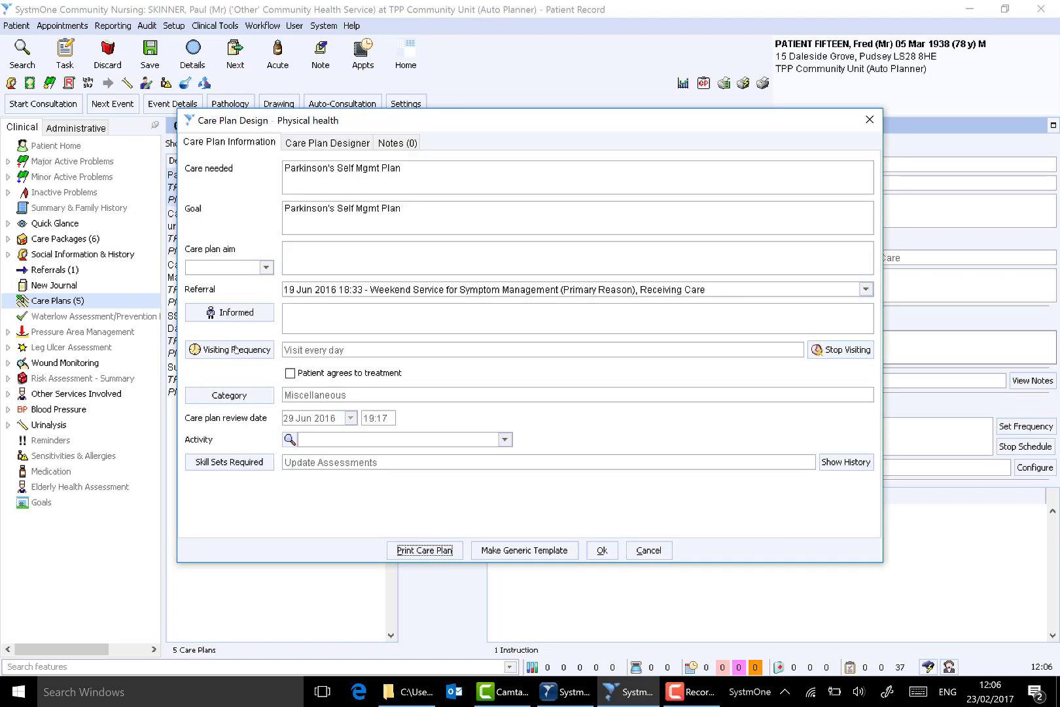
click(242, 462)
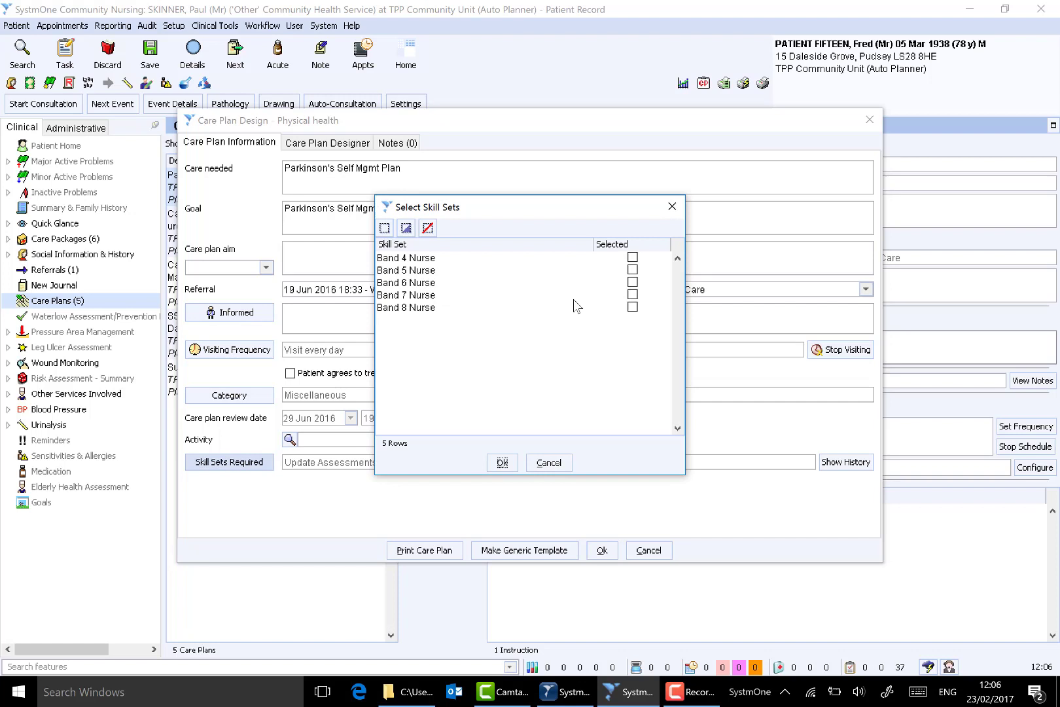
click(632, 268)
click(632, 281)
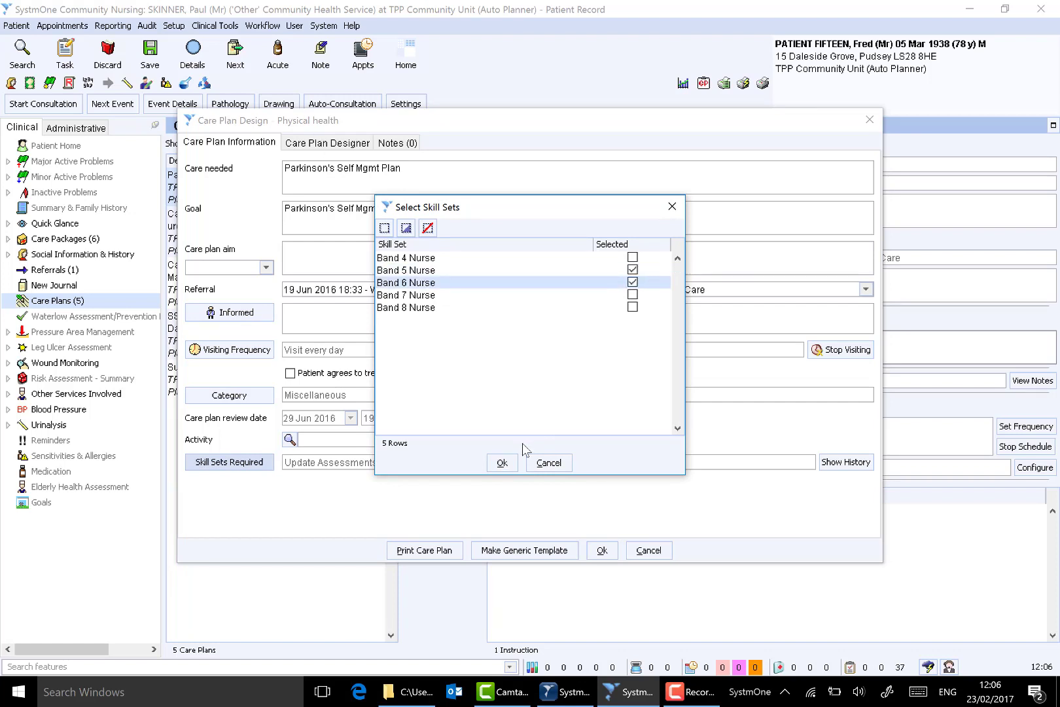
click(502, 462)
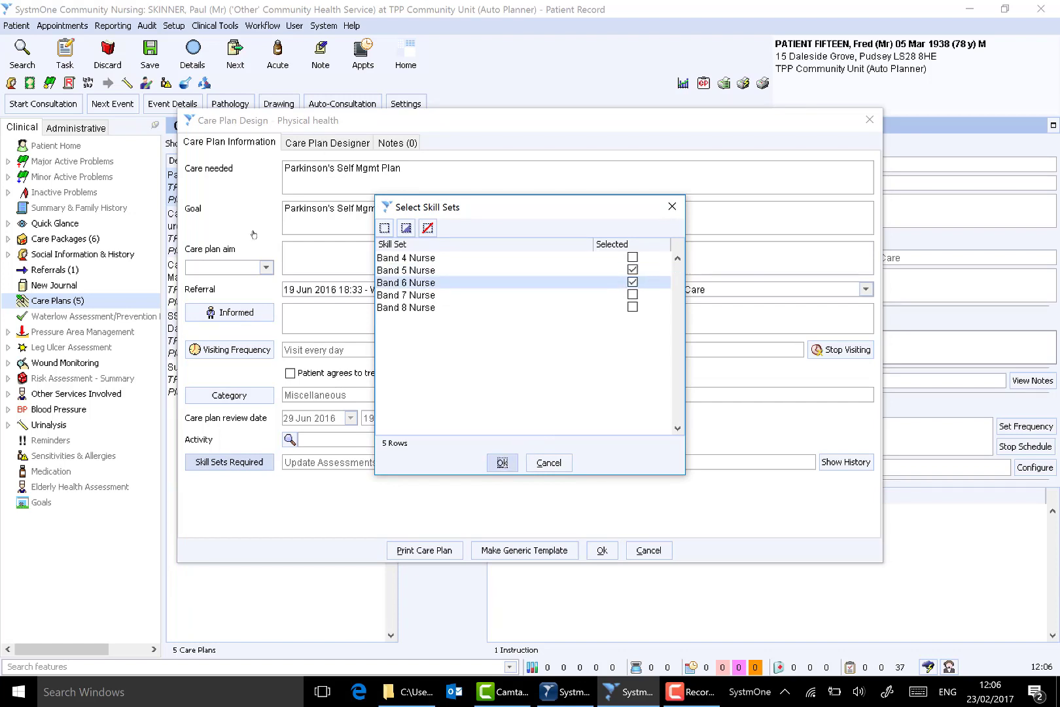
- Review the care plan's visiting frequency and estimated duration, accept them without recording a usual carer, and save the amended care plan
click(249, 351)
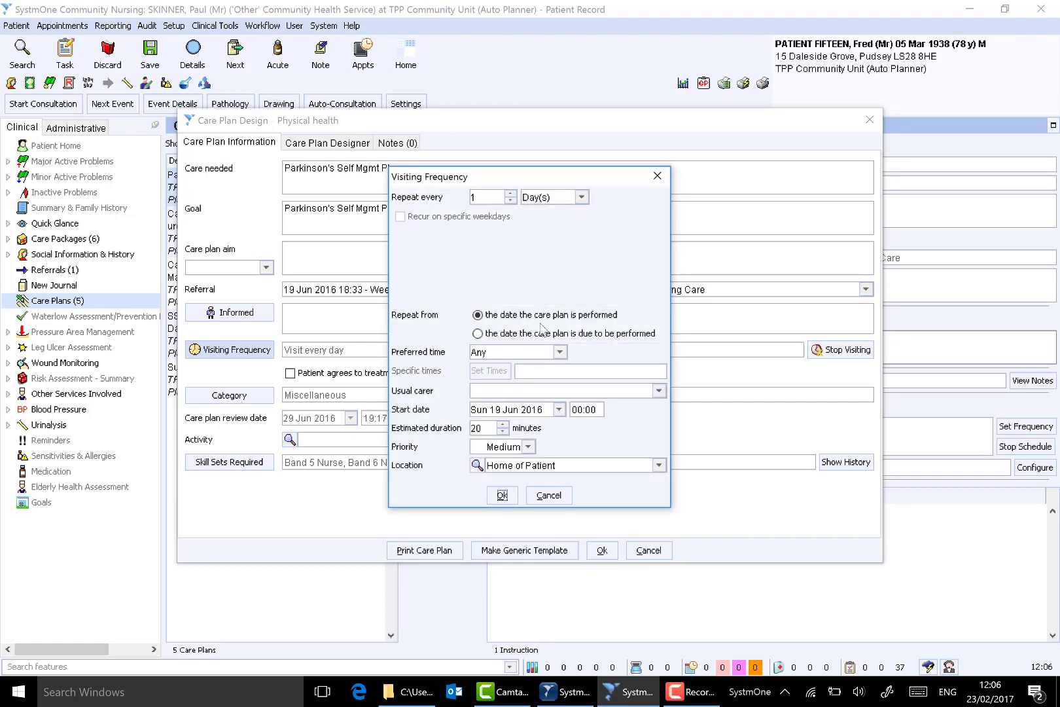
click(477, 428)
click(502, 495)
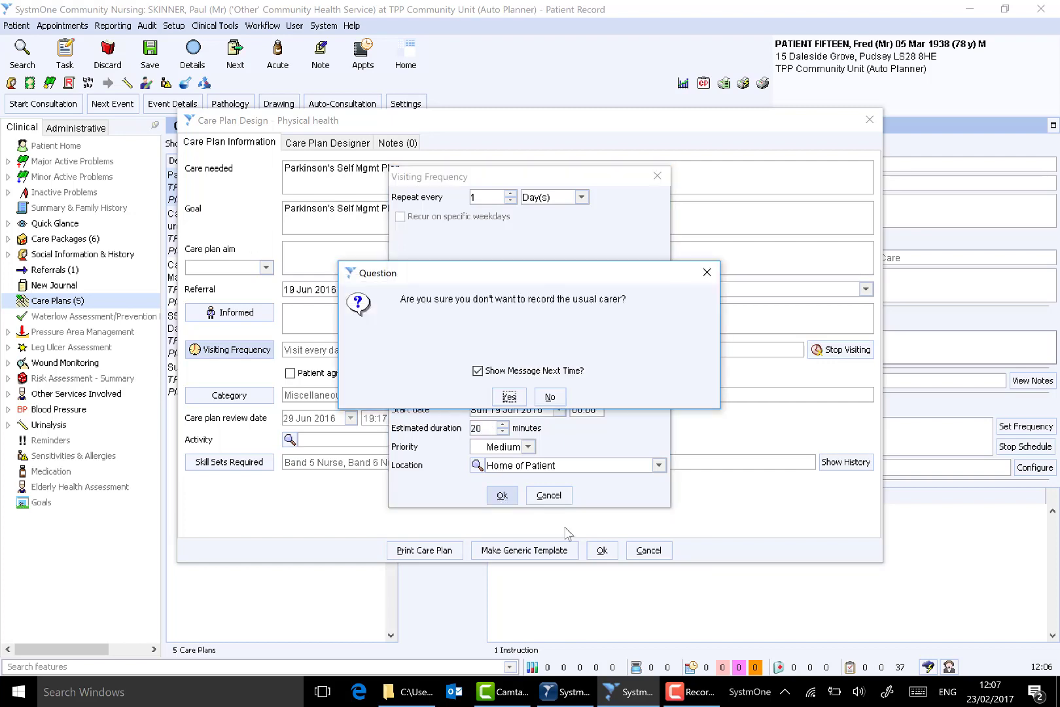
click(509, 395)
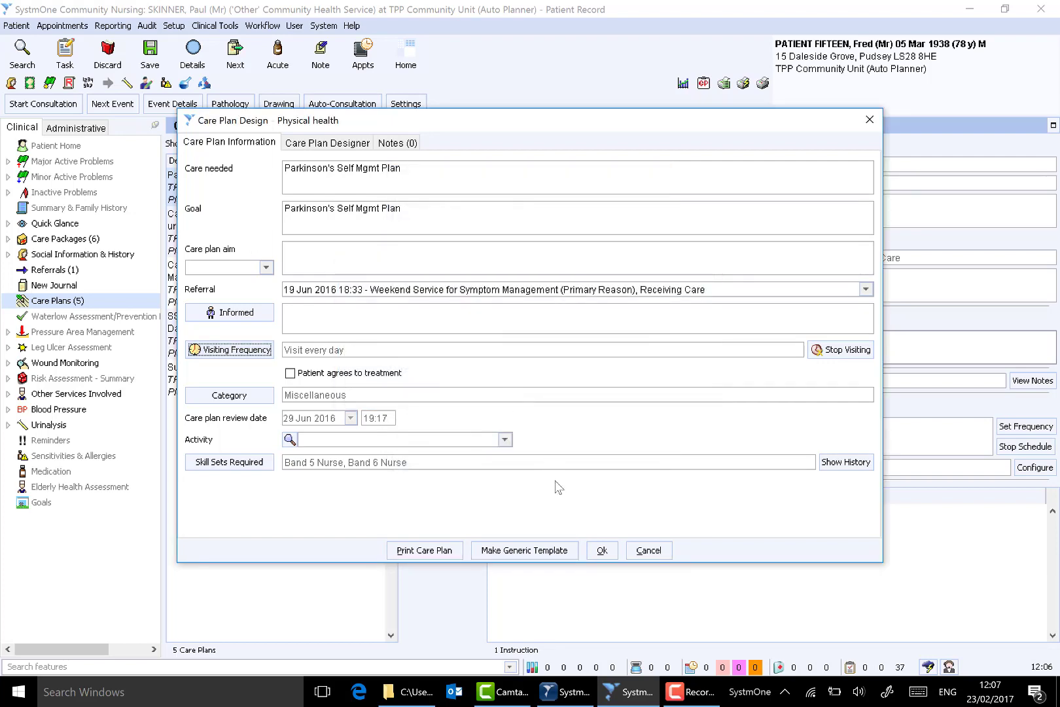
click(602, 550)
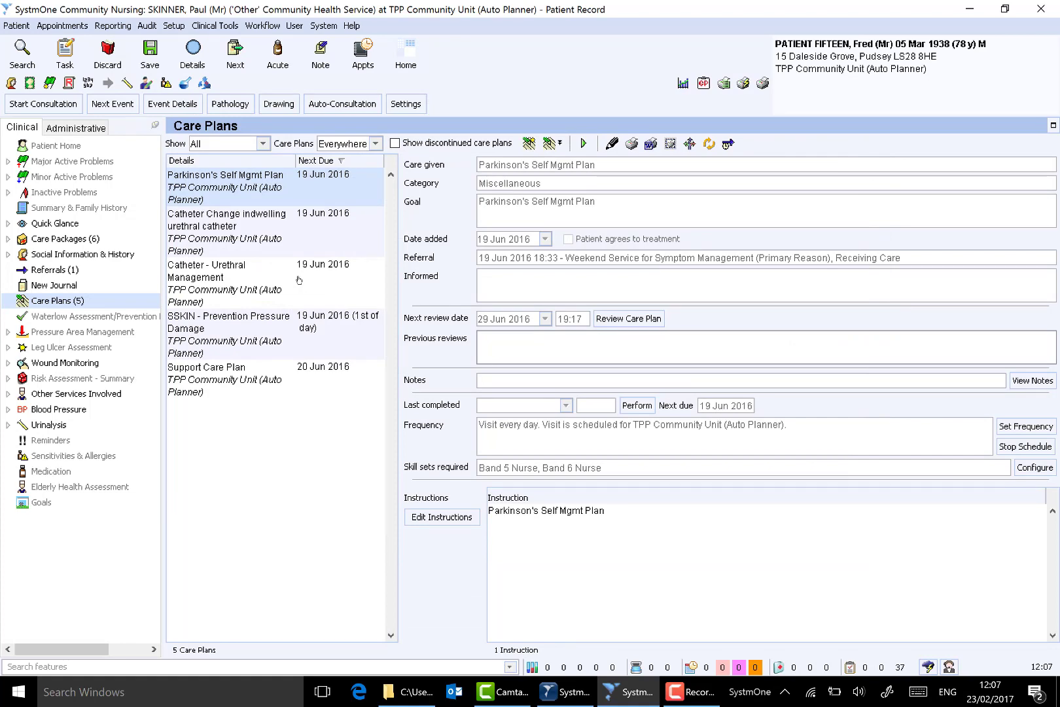
key(Escape)
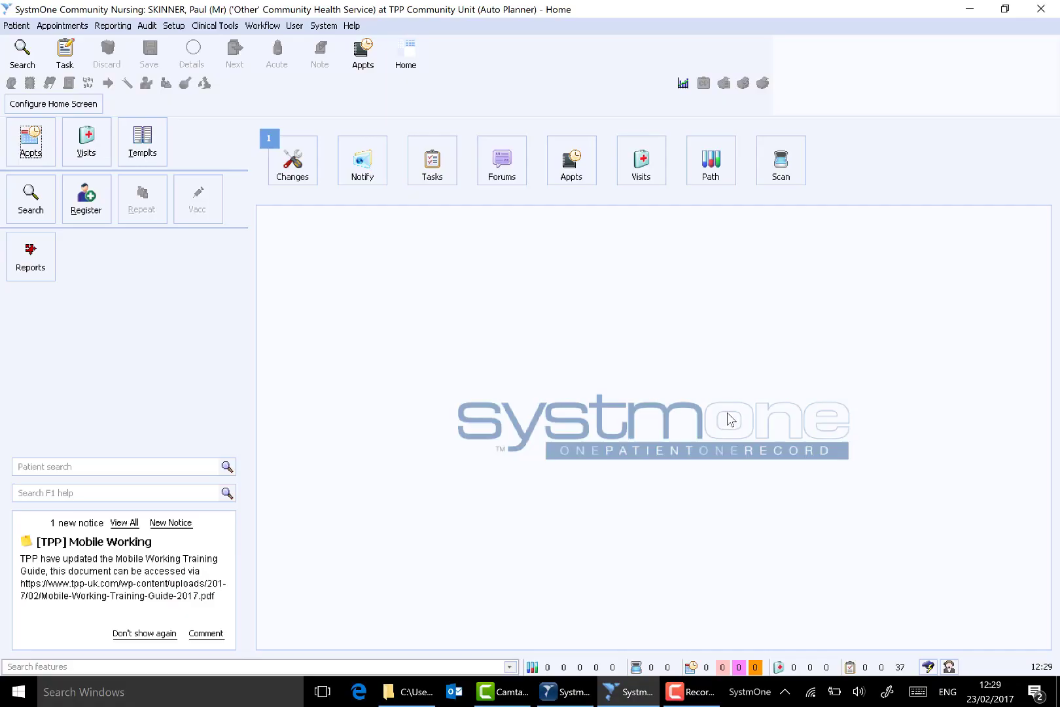
- Open the Visits Scheduling page of Organisation Preferences and examine the algorithm weightings for reducing overtime and travel time
click(181, 29)
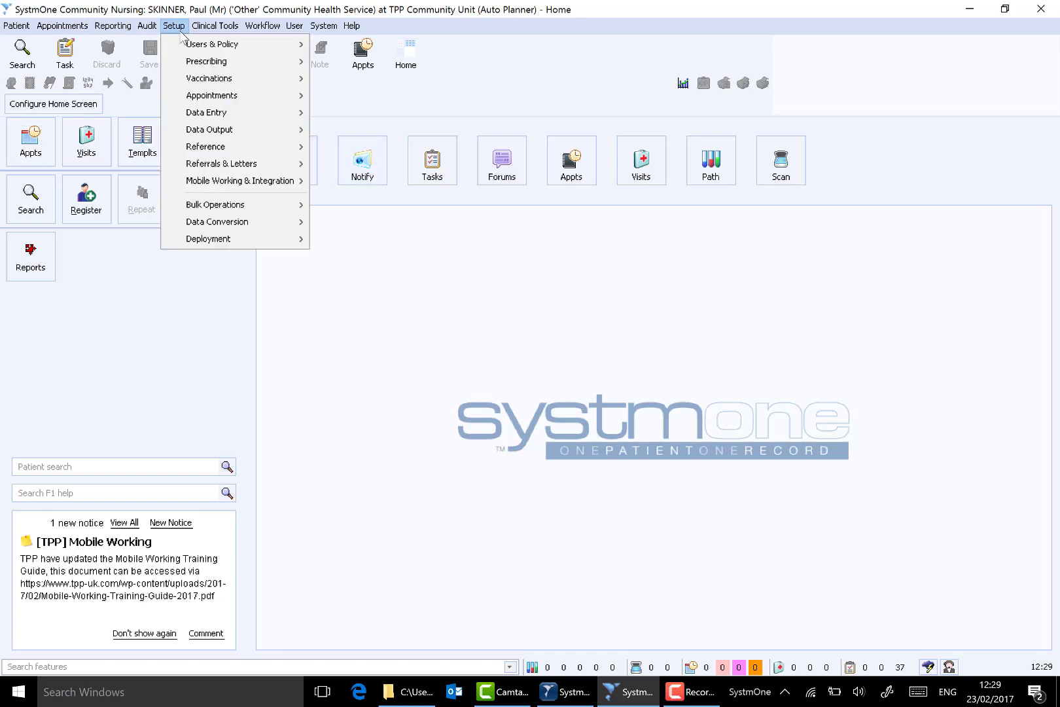
mouse_move(233, 44)
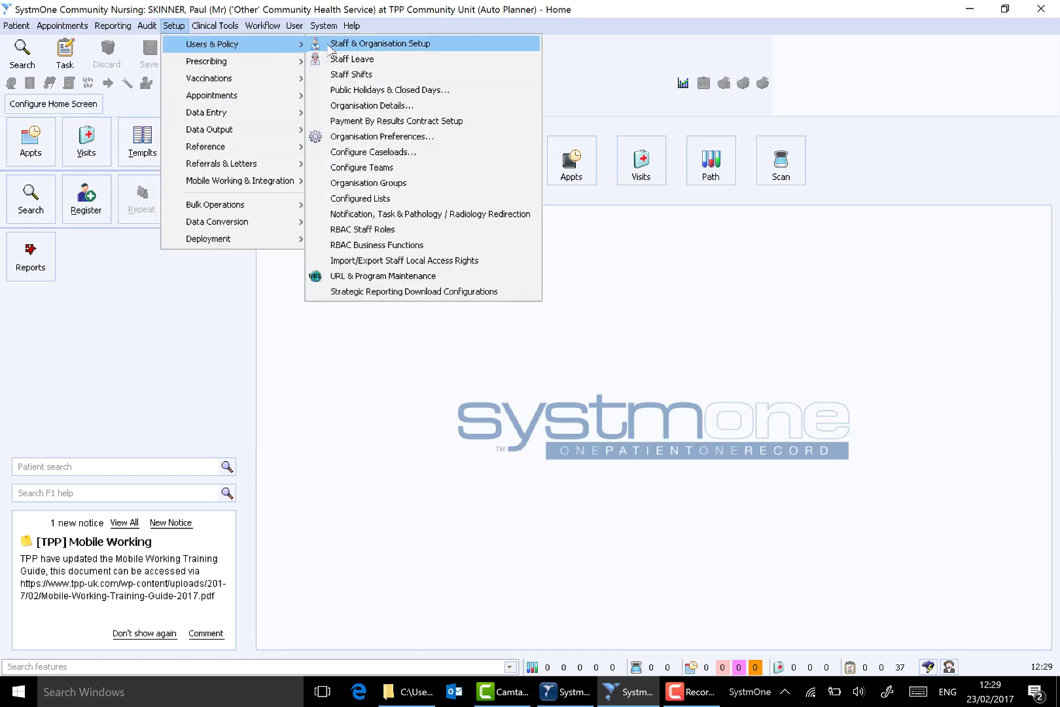
click(381, 136)
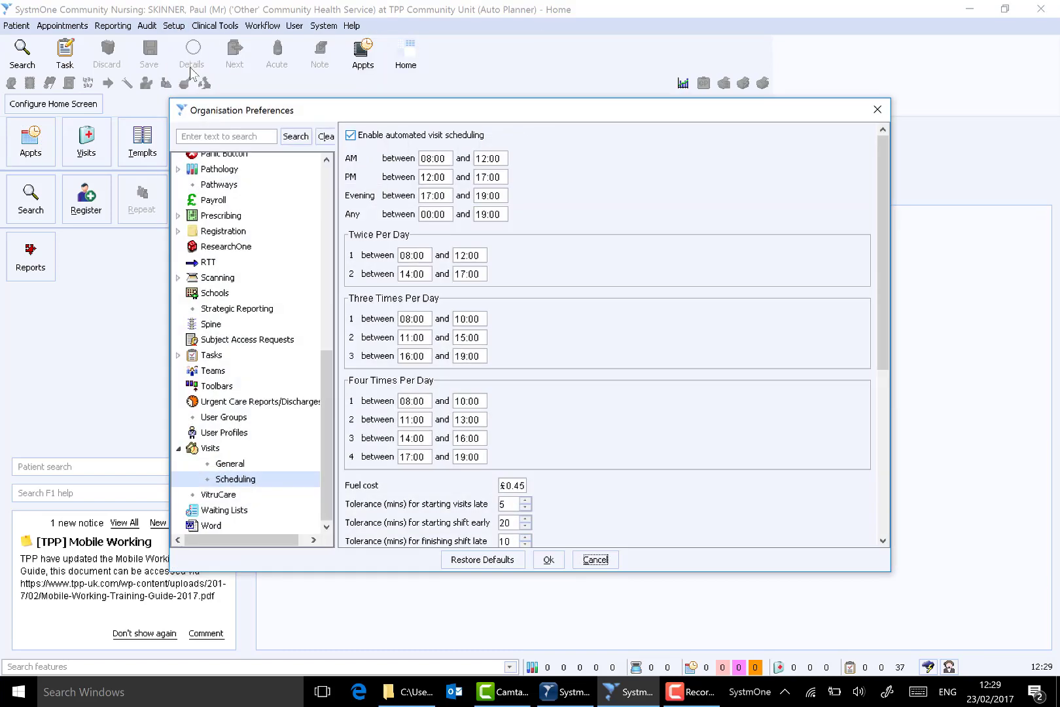
click(210, 449)
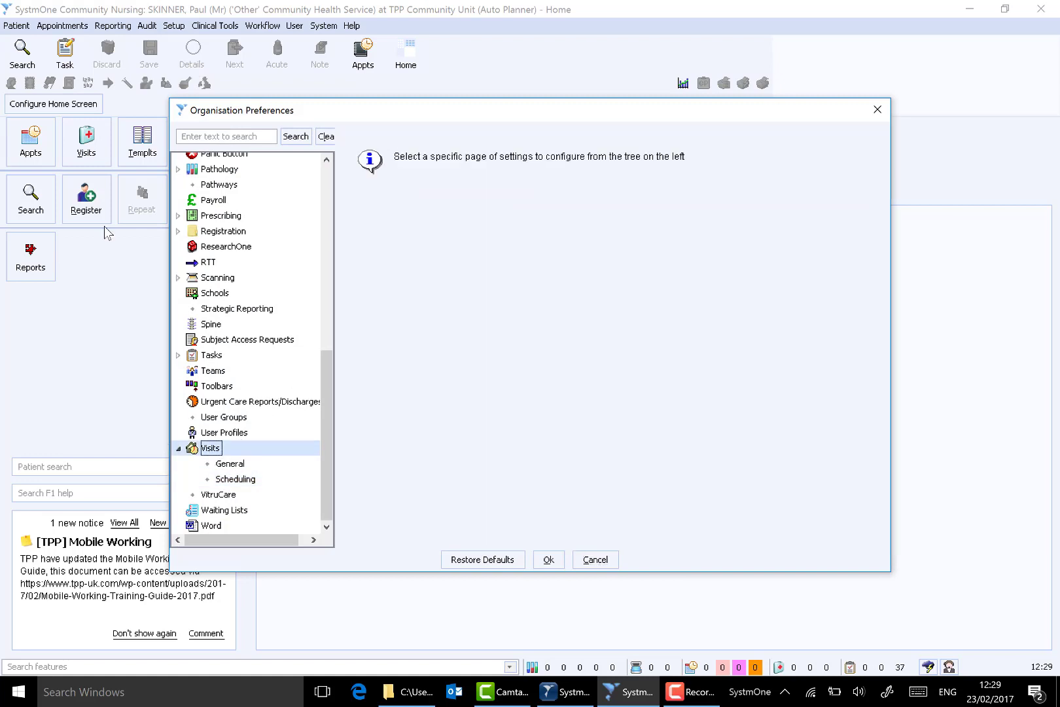
click(235, 479)
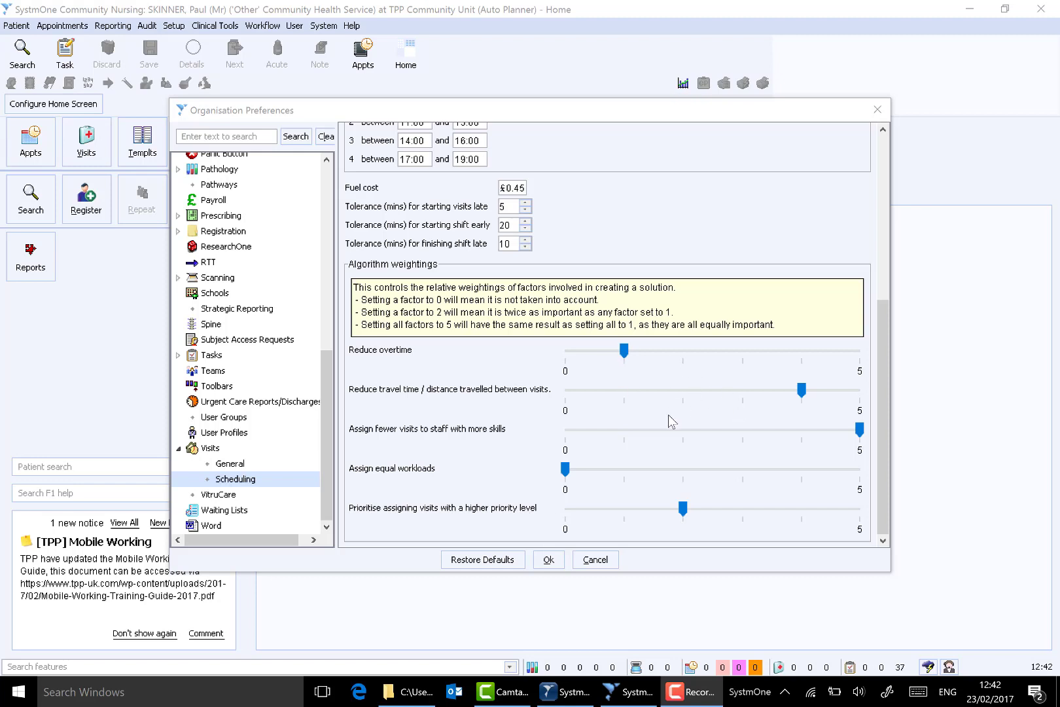
mouse_move(625, 352)
mouse_down()
mouse_move(677, 355)
mouse_move(624, 352)
mouse_up()
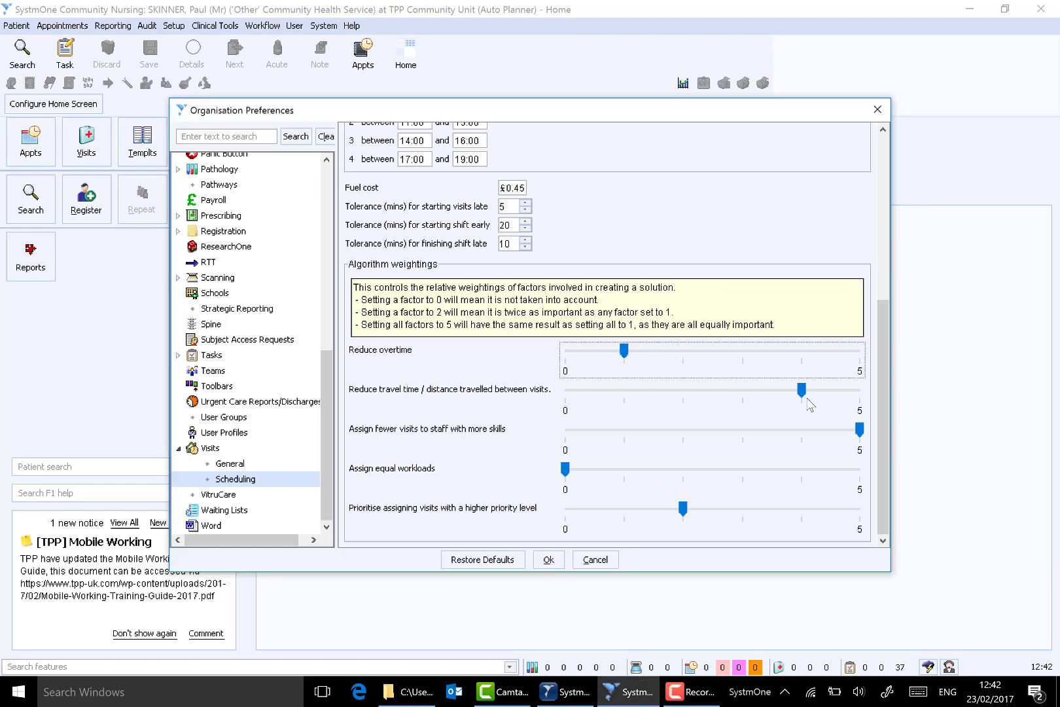
mouse_move(803, 393)
mouse_down()
mouse_move(691, 396)
mouse_move(801, 398)
mouse_up()
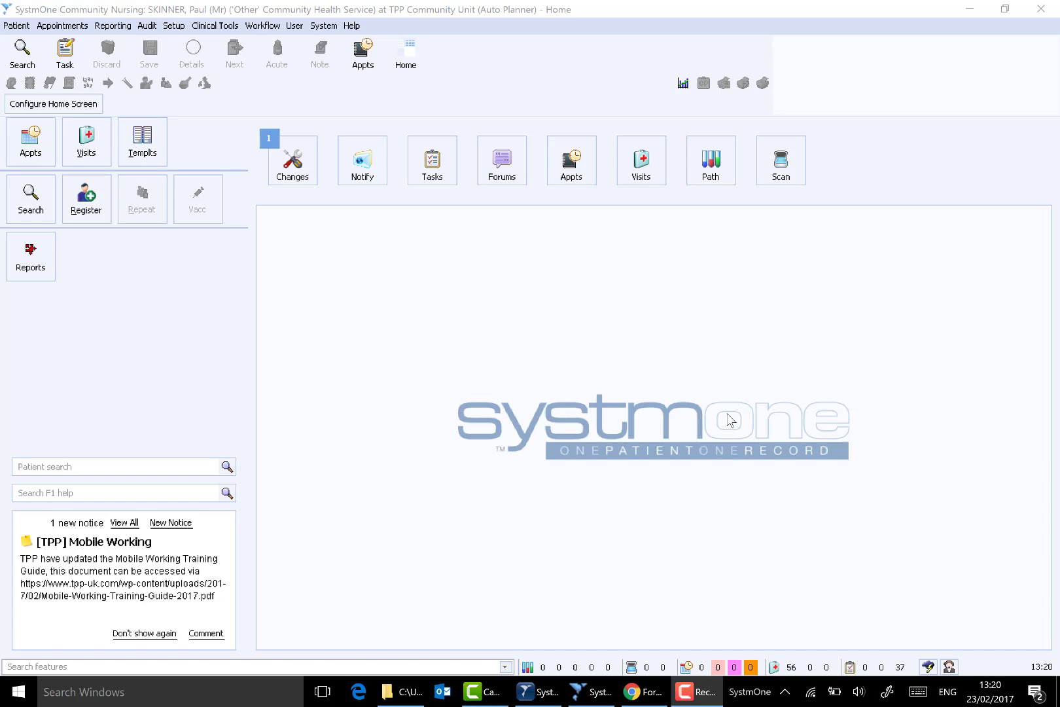
- Open the AutoPlanner and show the available staff for 24 Feb 2017 in the St John's team caseload
click(263, 25)
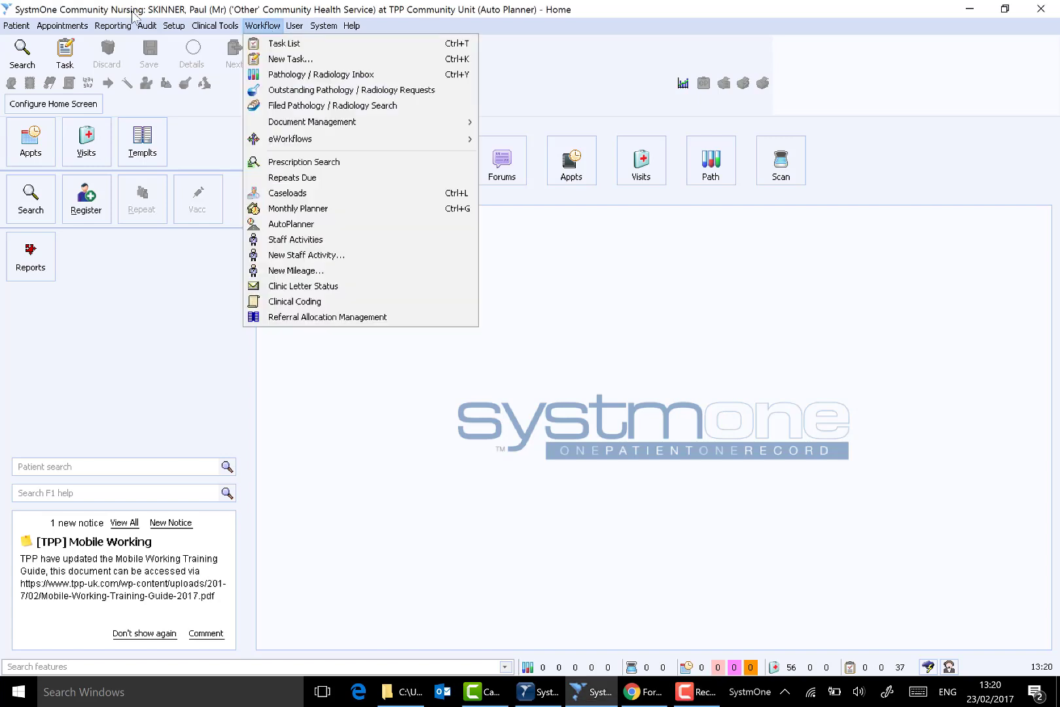
click(301, 225)
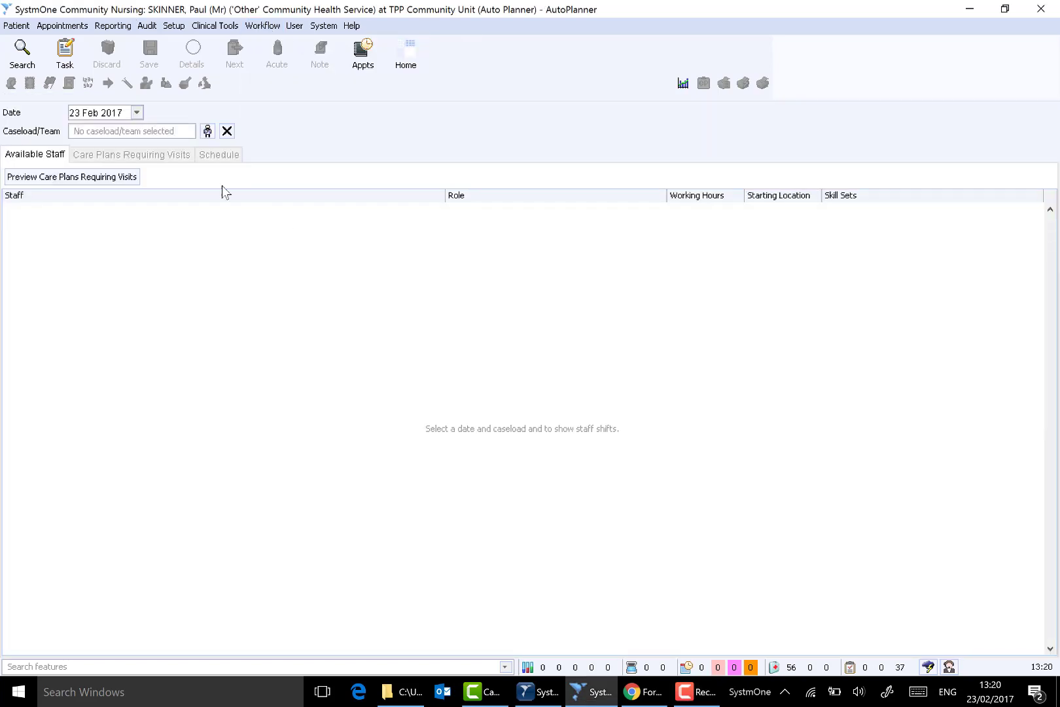
click(137, 113)
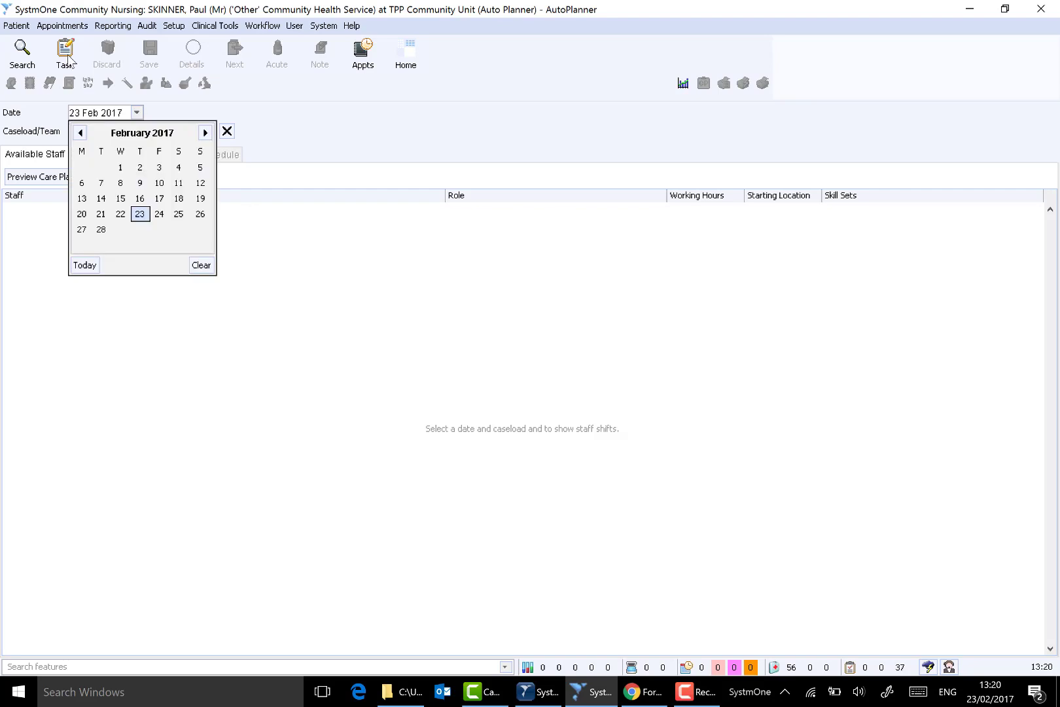
click(159, 214)
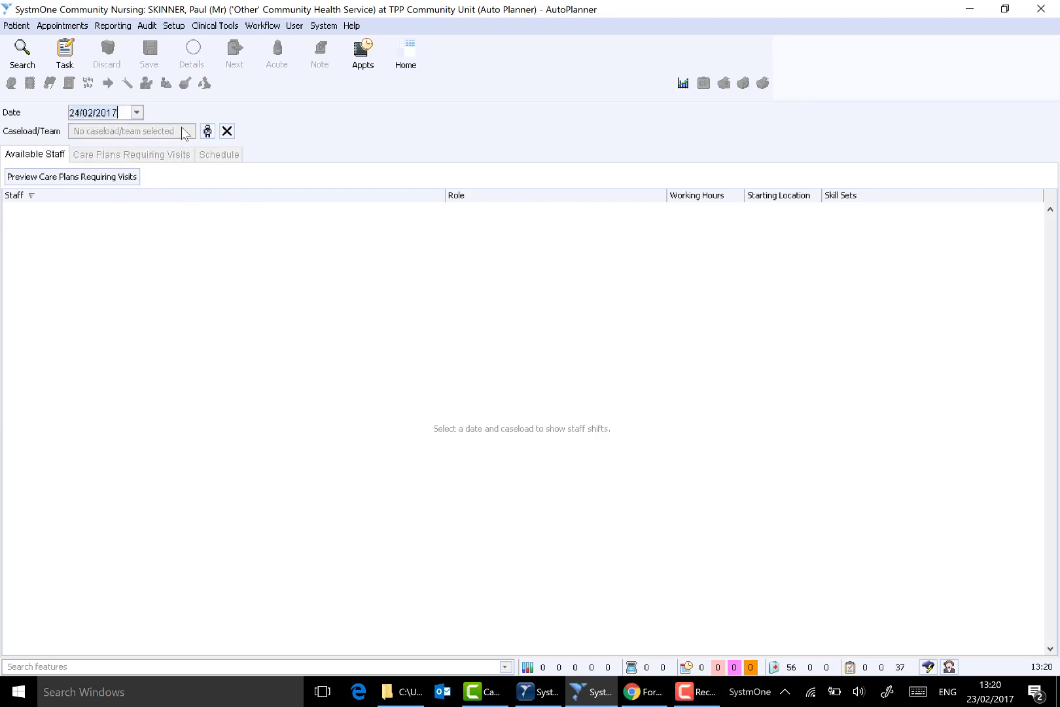
click(208, 131)
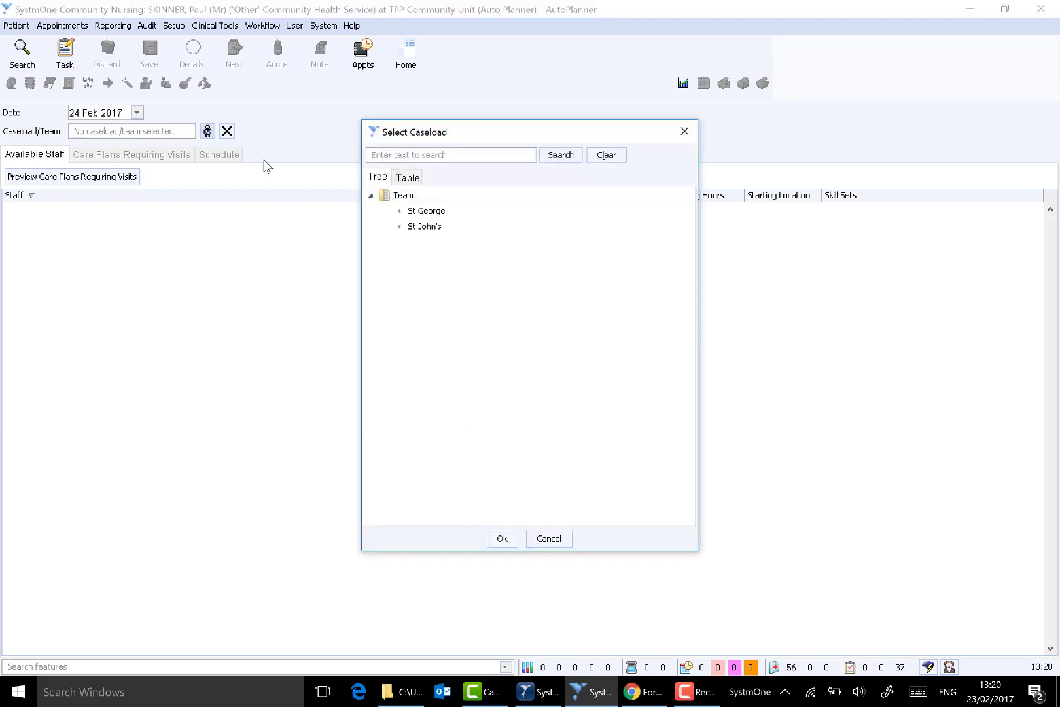
click(420, 229)
click(501, 538)
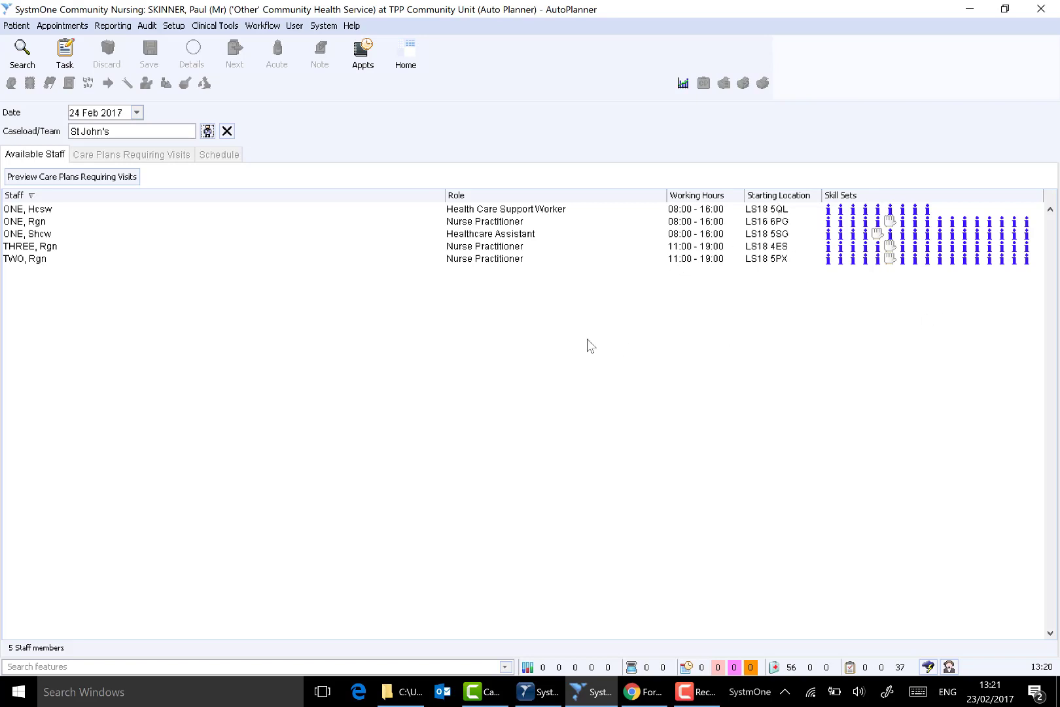
- Preview the care plans requiring visits, then run the automatic scheduling of those visits and pause the planning
click(50, 181)
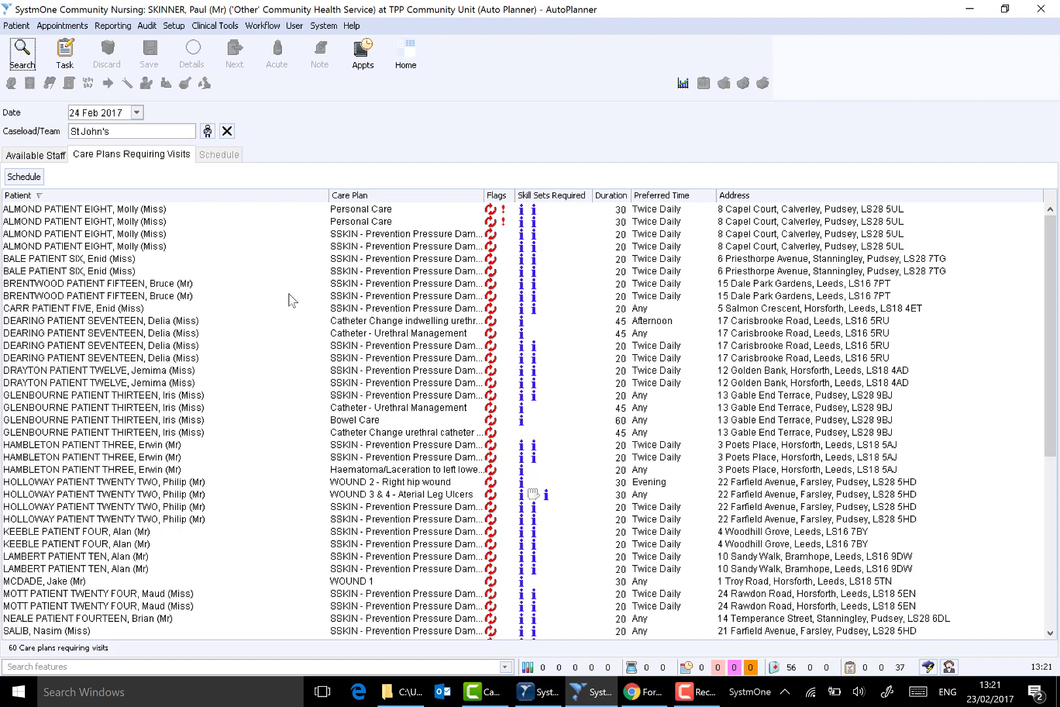
click(29, 179)
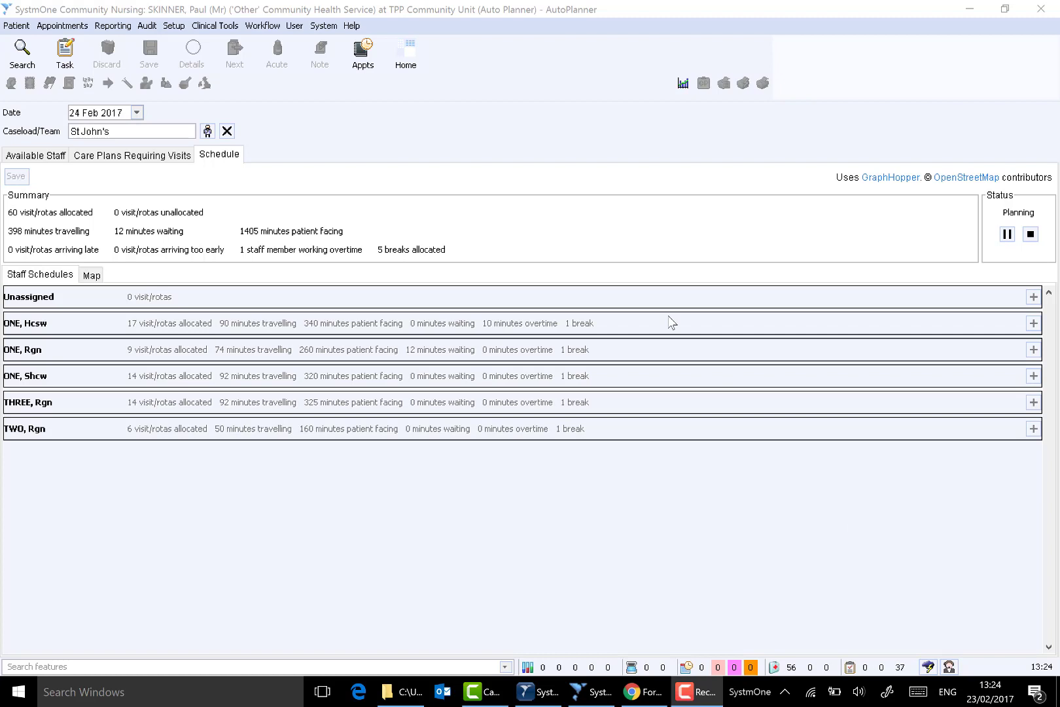
click(1008, 234)
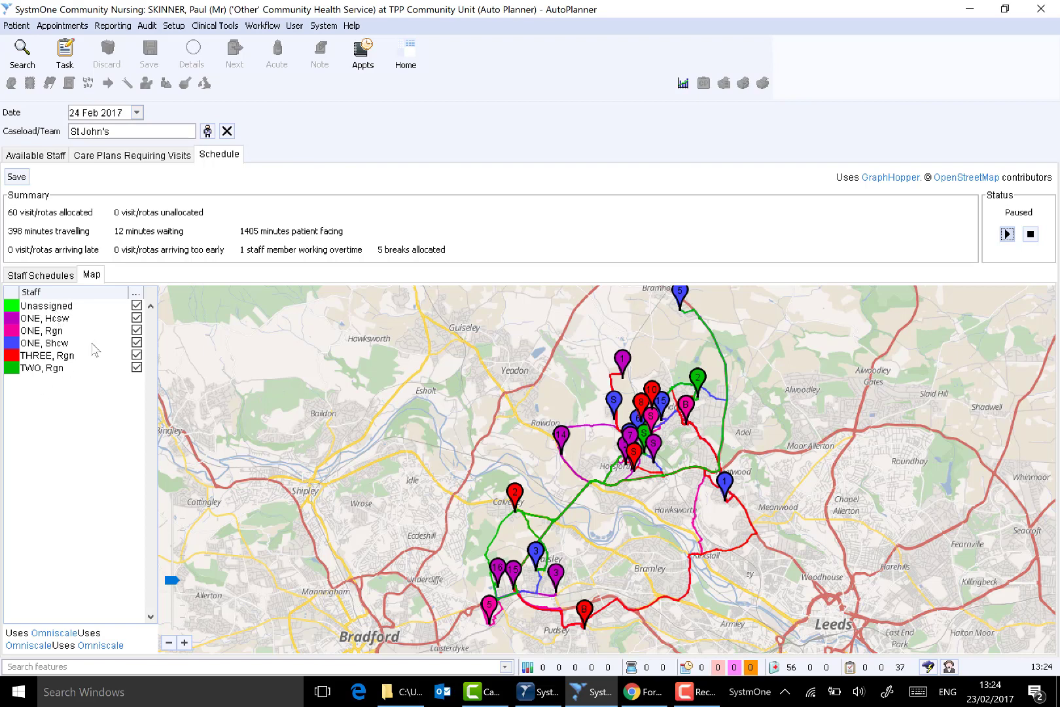
- Hide all visit routes on the schedule map, isolating the routes of the Hcsw, the Shcw and the second Rgn to inspect them
click(136, 305)
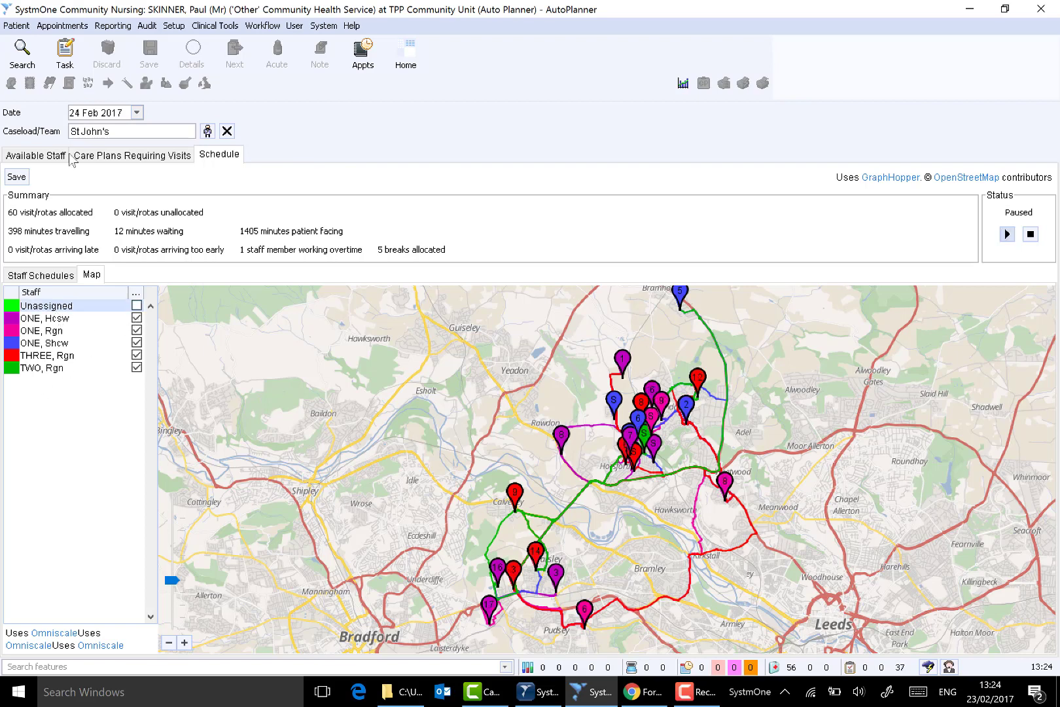
click(137, 329)
click(136, 342)
click(137, 354)
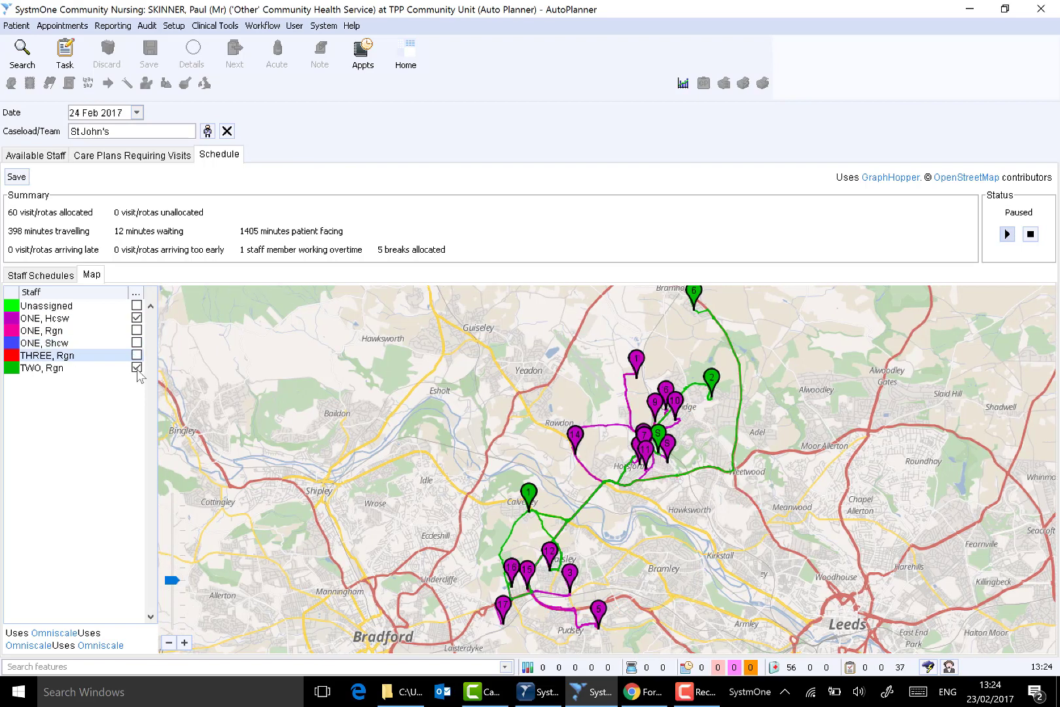
click(136, 367)
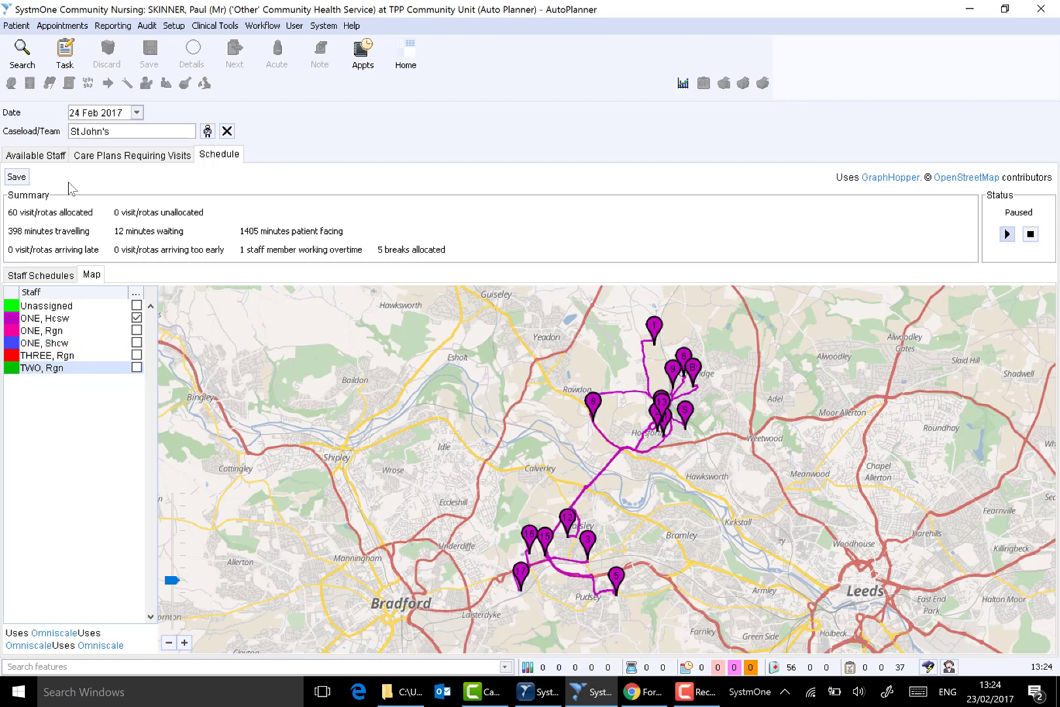
click(136, 318)
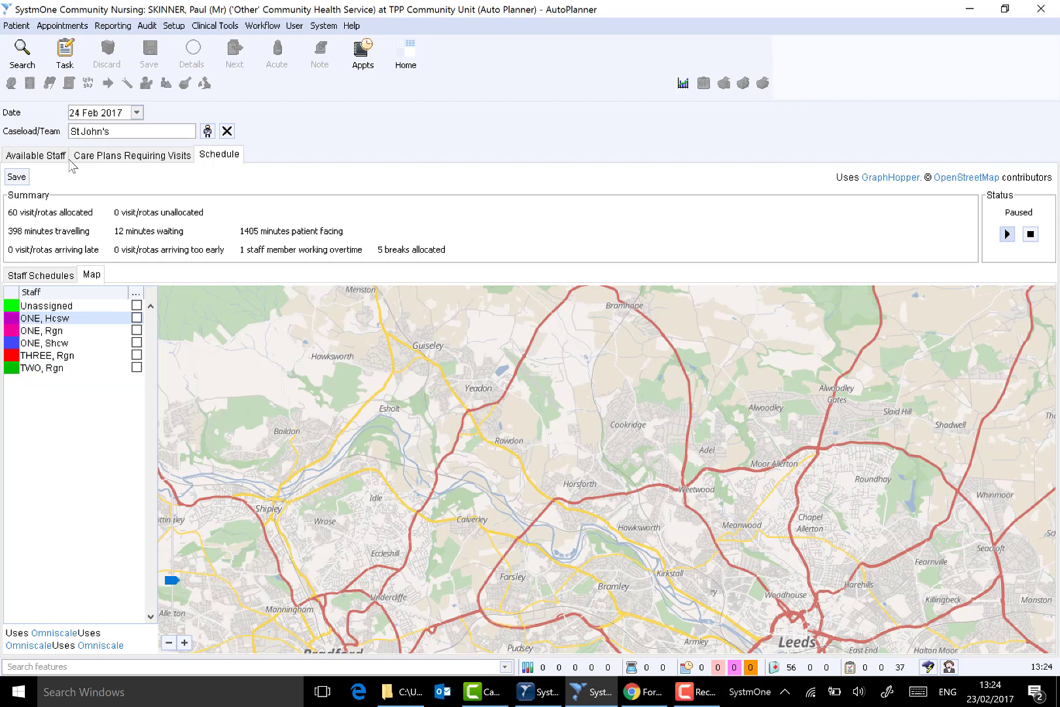
click(136, 343)
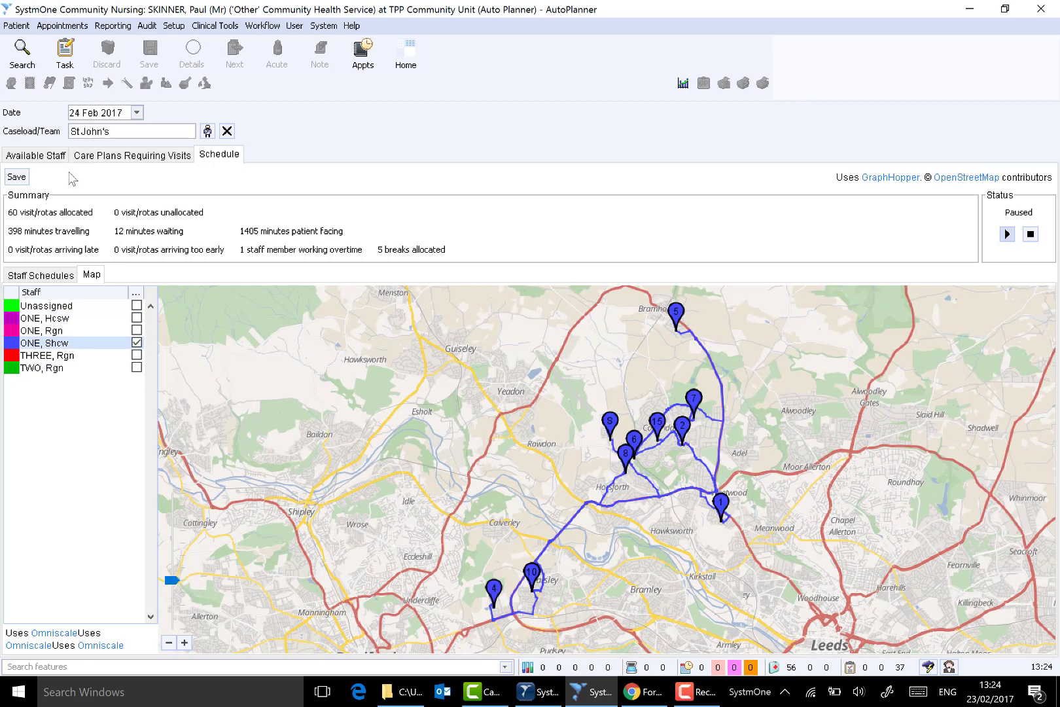
click(136, 342)
click(136, 367)
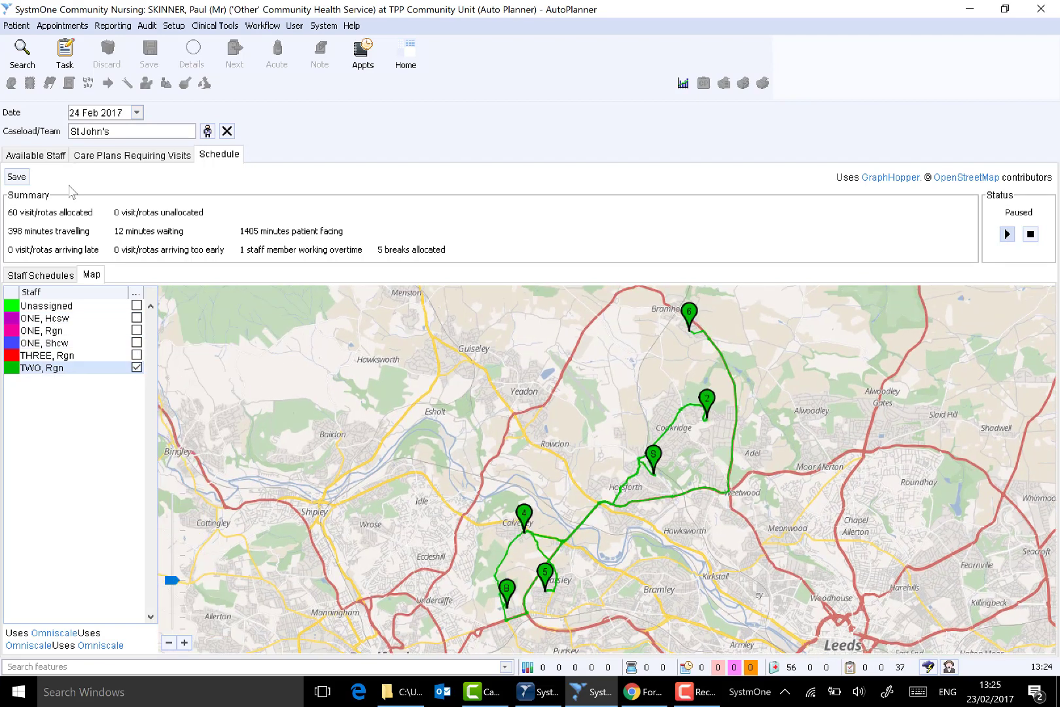
click(136, 367)
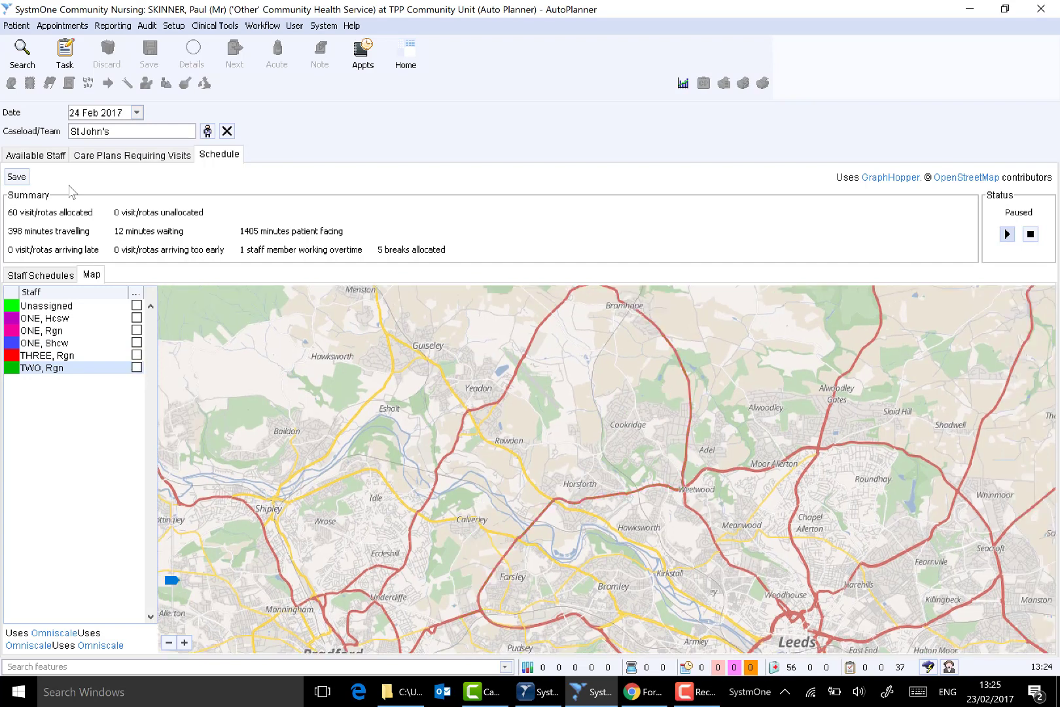
- Show the unassigned visits and every staff member's route on the map again, and inspect them at a closer scale
click(136, 368)
click(136, 355)
click(136, 342)
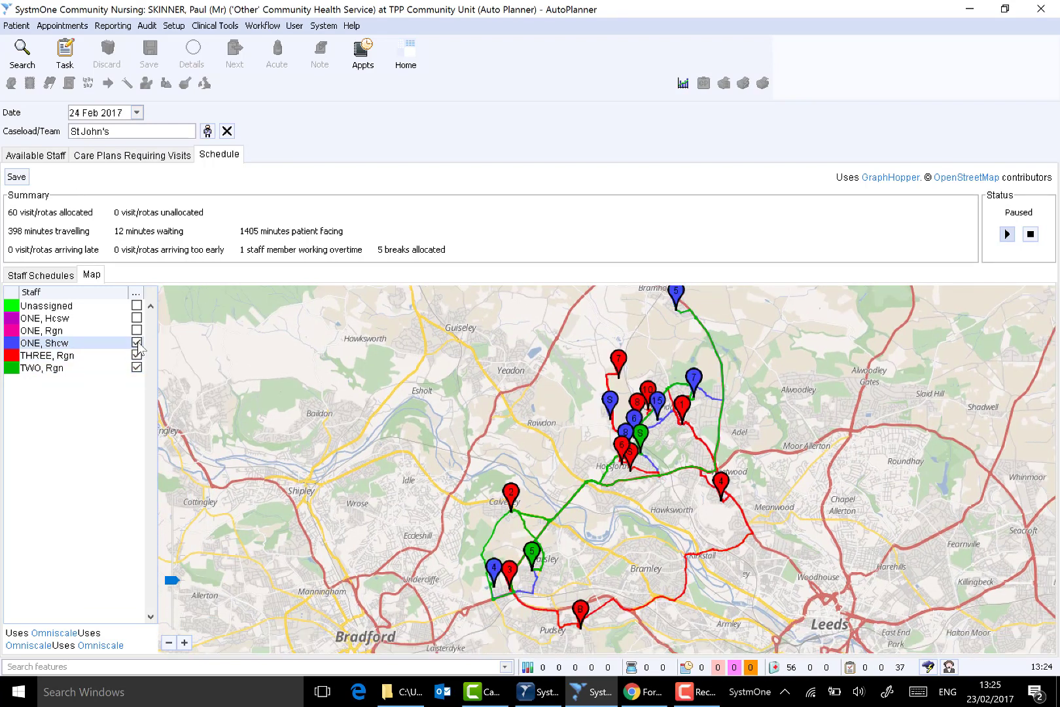
click(137, 330)
click(136, 318)
click(136, 305)
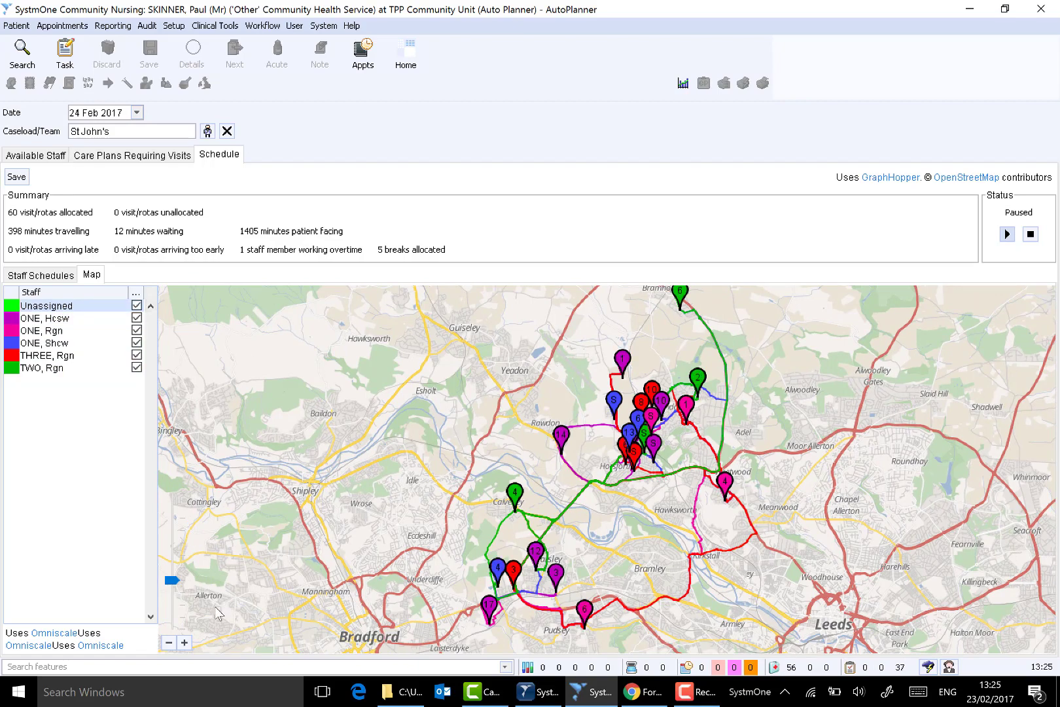
click(169, 643)
click(186, 642)
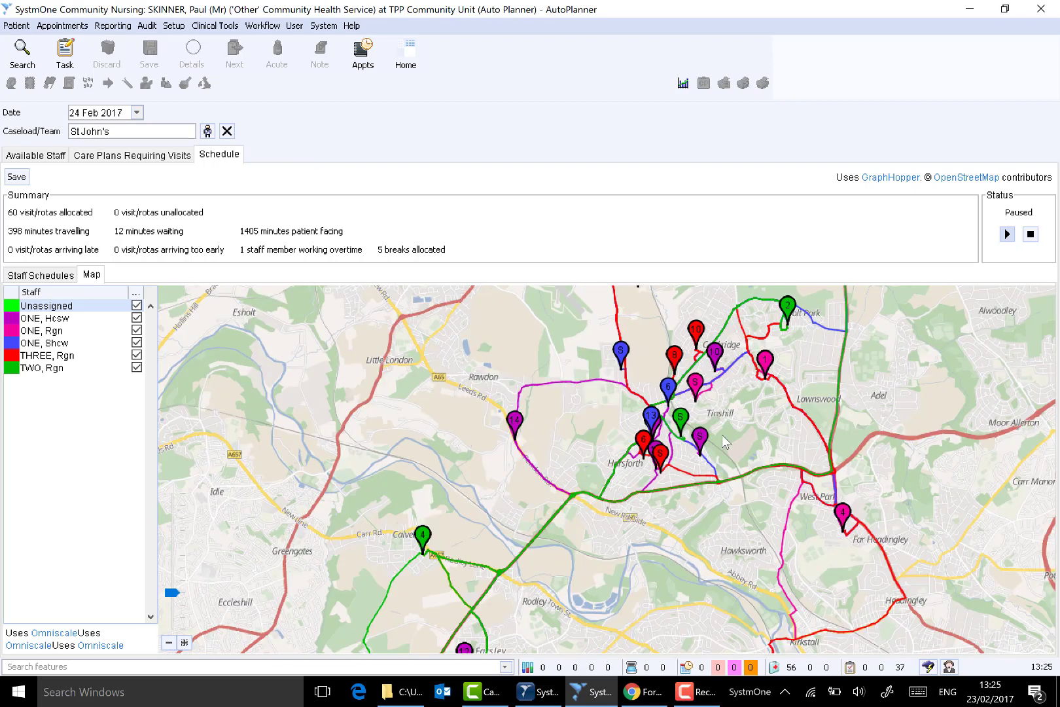
- Review the Hcsw's planned visits and lunch break in the staff schedules, and collapse the details
click(57, 277)
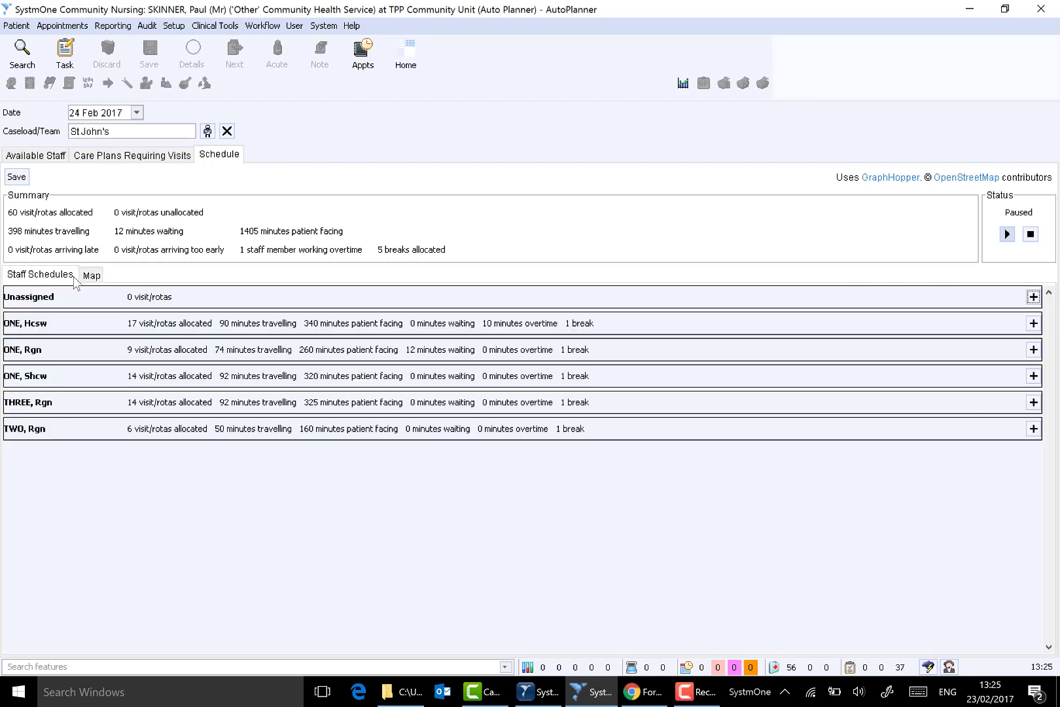
click(1033, 324)
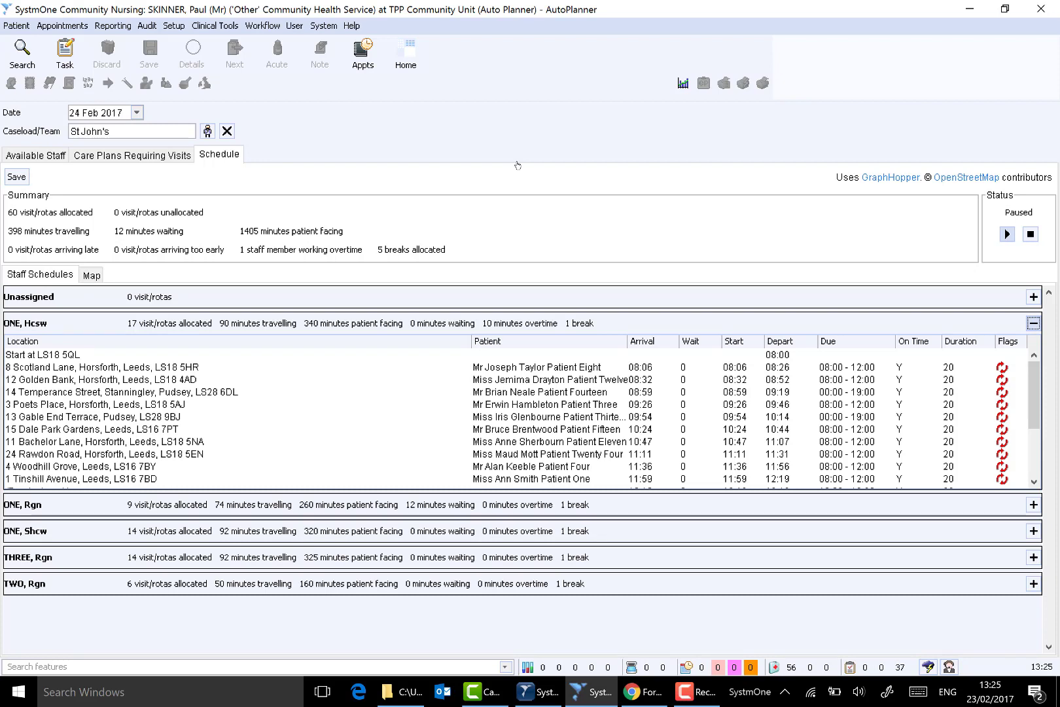
mouse_move(1034, 382)
mouse_down()
mouse_move(1034, 441)
mouse_move(1035, 398)
mouse_up()
drag(1034, 398, 1037, 445)
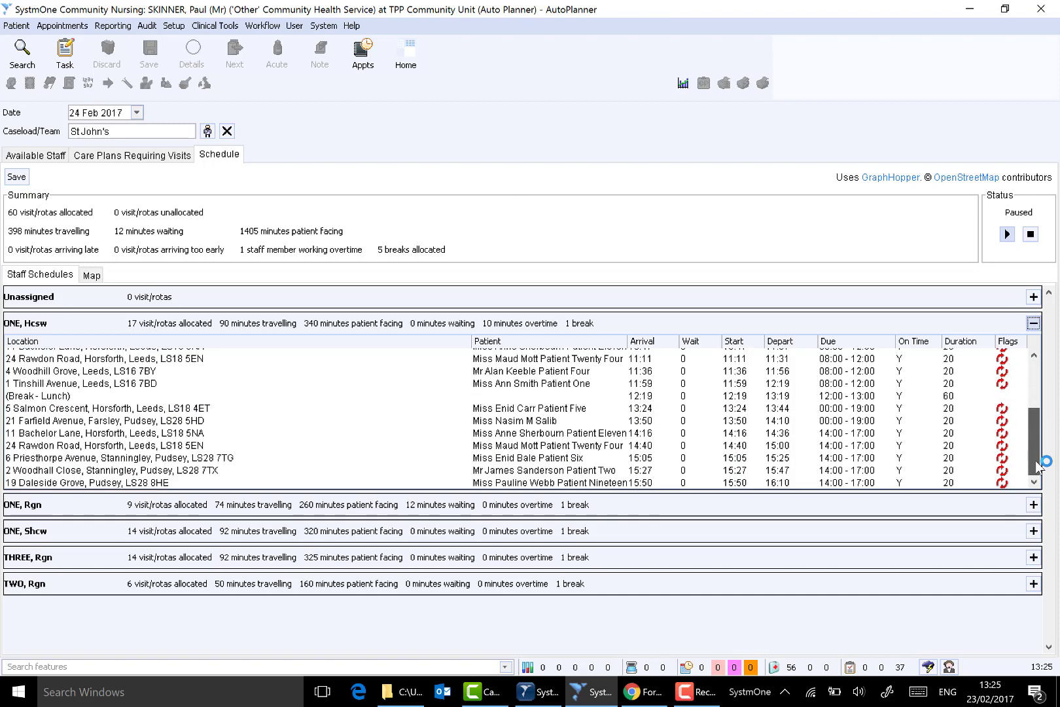
click(69, 396)
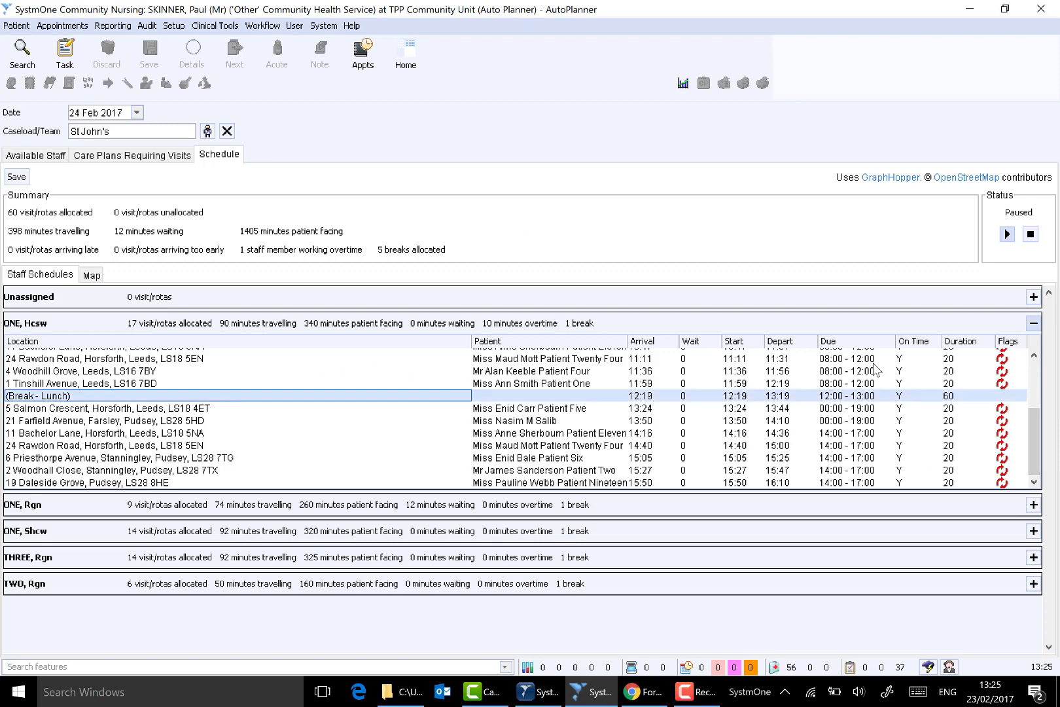
click(1032, 324)
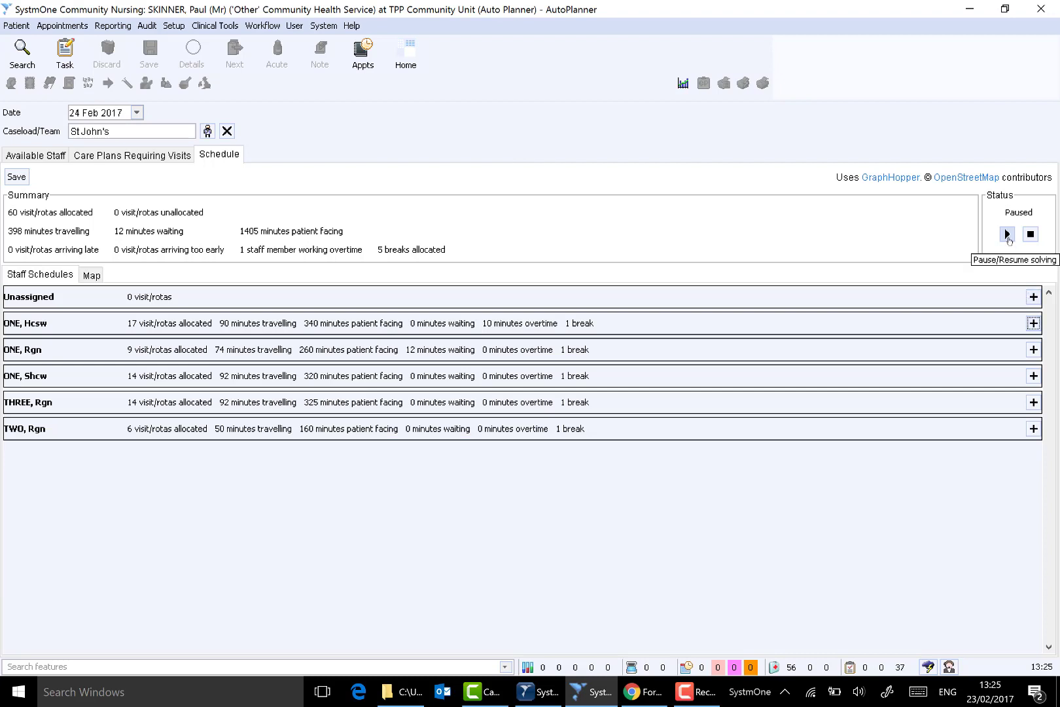
- Resume the automatic visit planning, stop it completely, and return to the staff schedules after a look at the map
click(1007, 235)
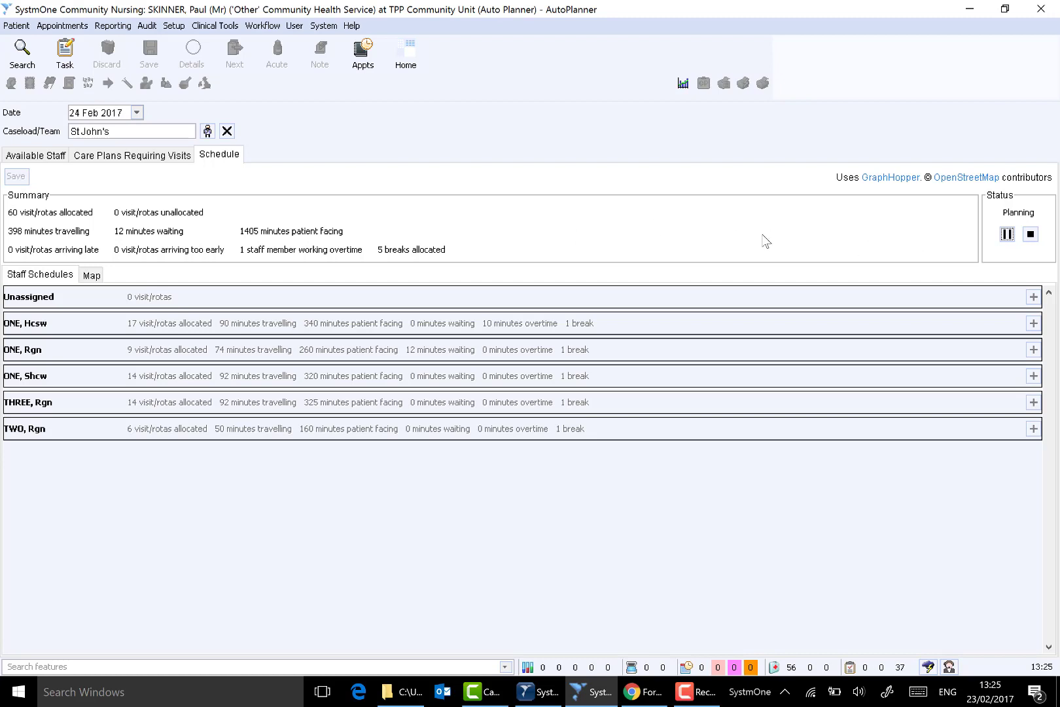
click(1031, 236)
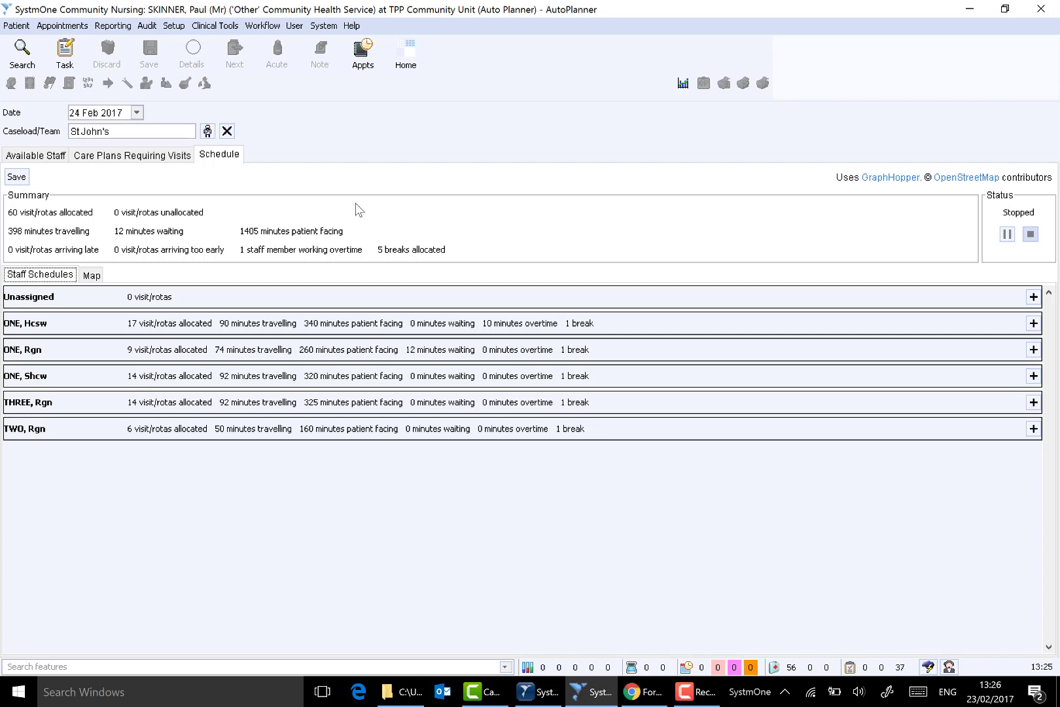
click(88, 279)
click(41, 275)
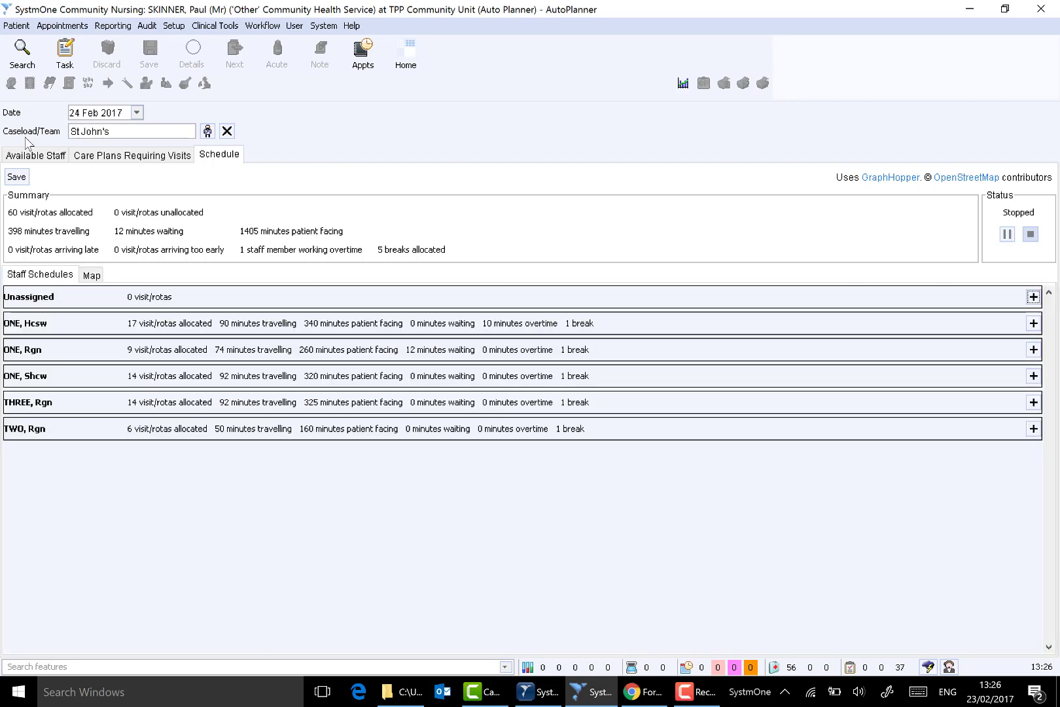
- Review the third Rgn's scheduled visits, and save the plan for the St John's team
click(1033, 402)
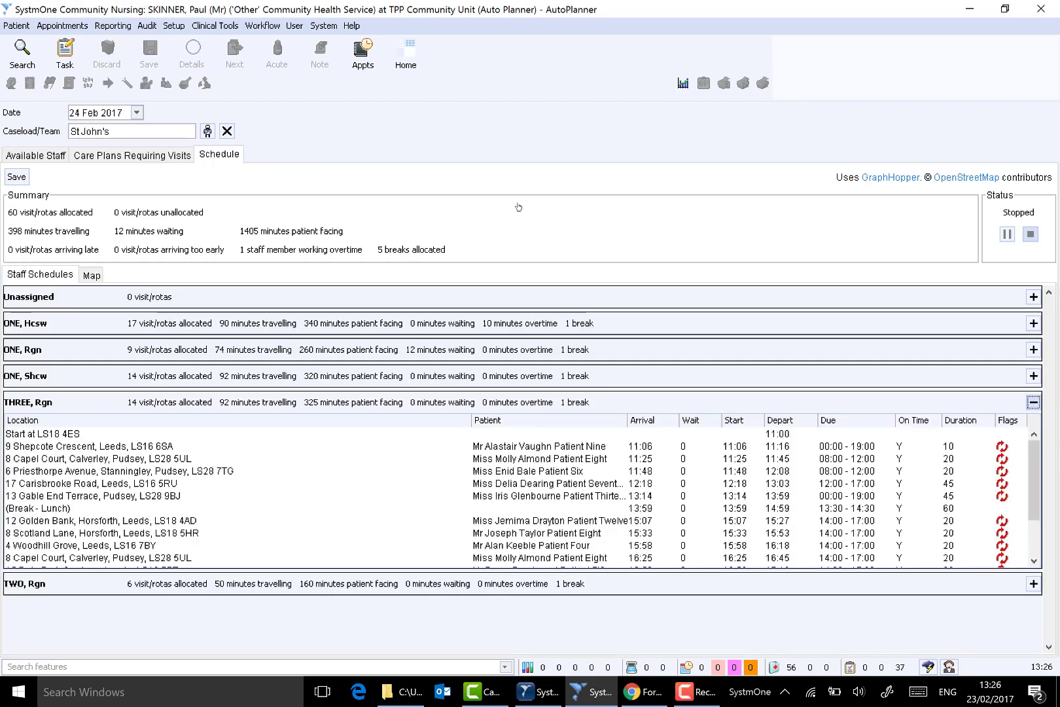
drag(1029, 462, 1043, 417)
click(1034, 401)
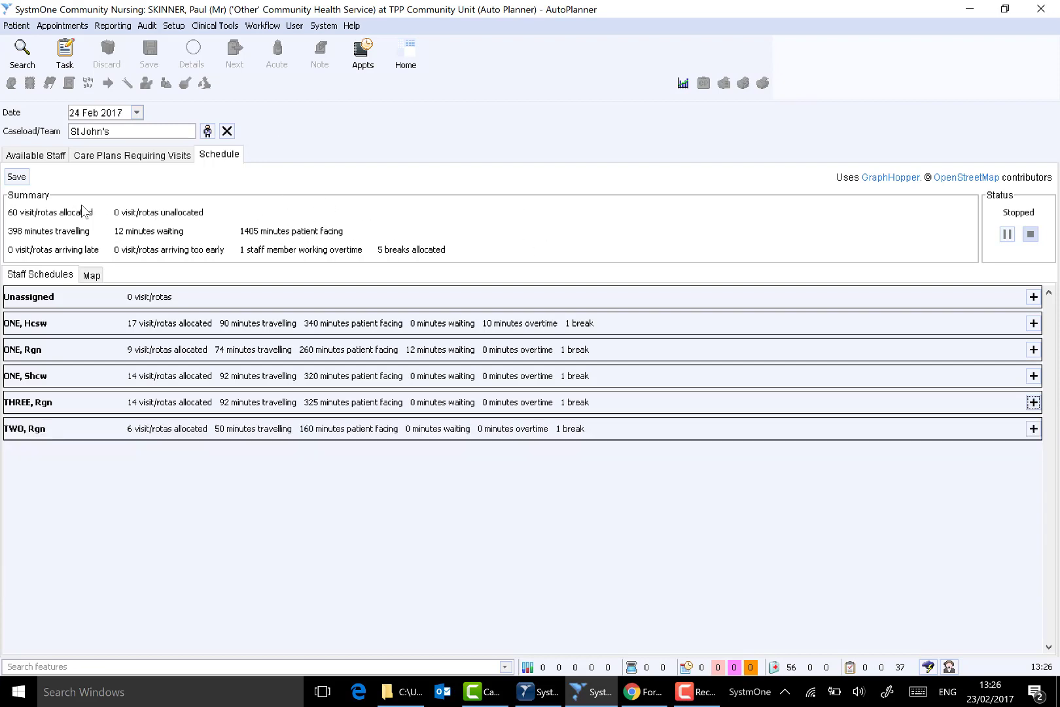
click(17, 178)
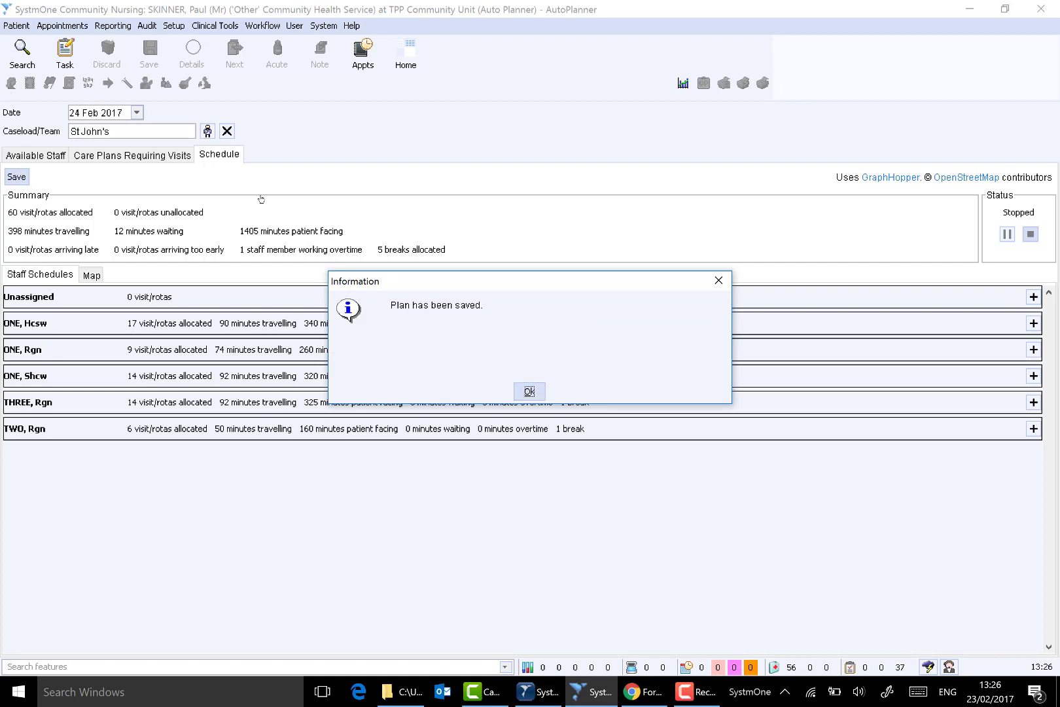
key(Return)
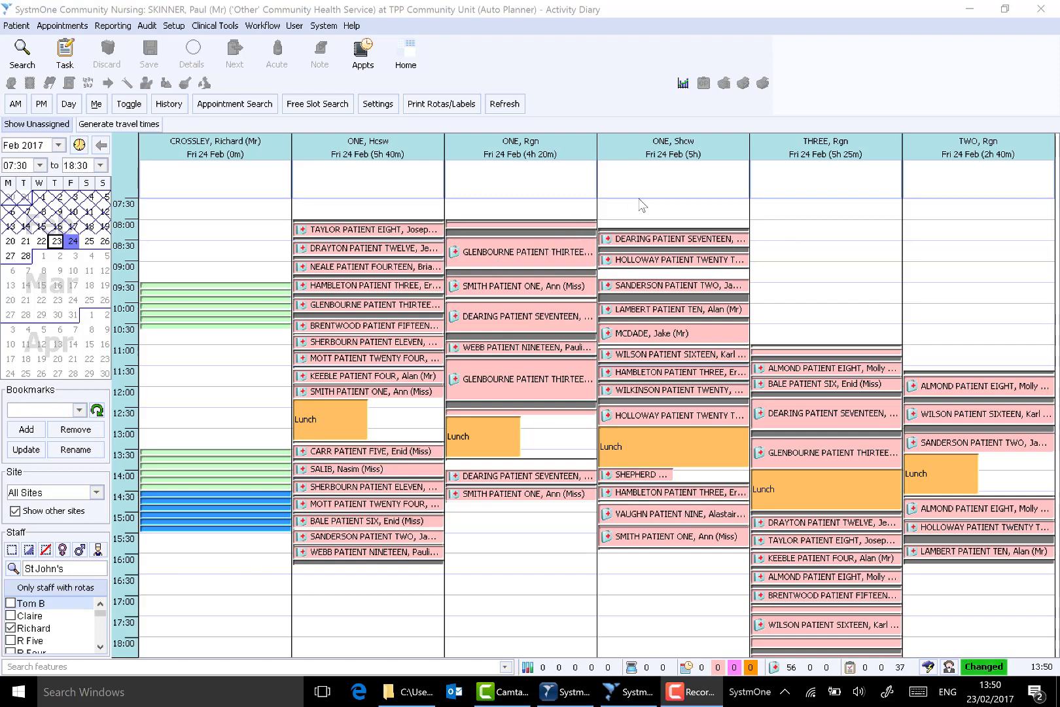
- In the activity diary for 24 Feb 2017, reassign the Shcw's first visit to the third Rgn at 08:45, accepting the assignment outside working hours
mouse_move(539, 231)
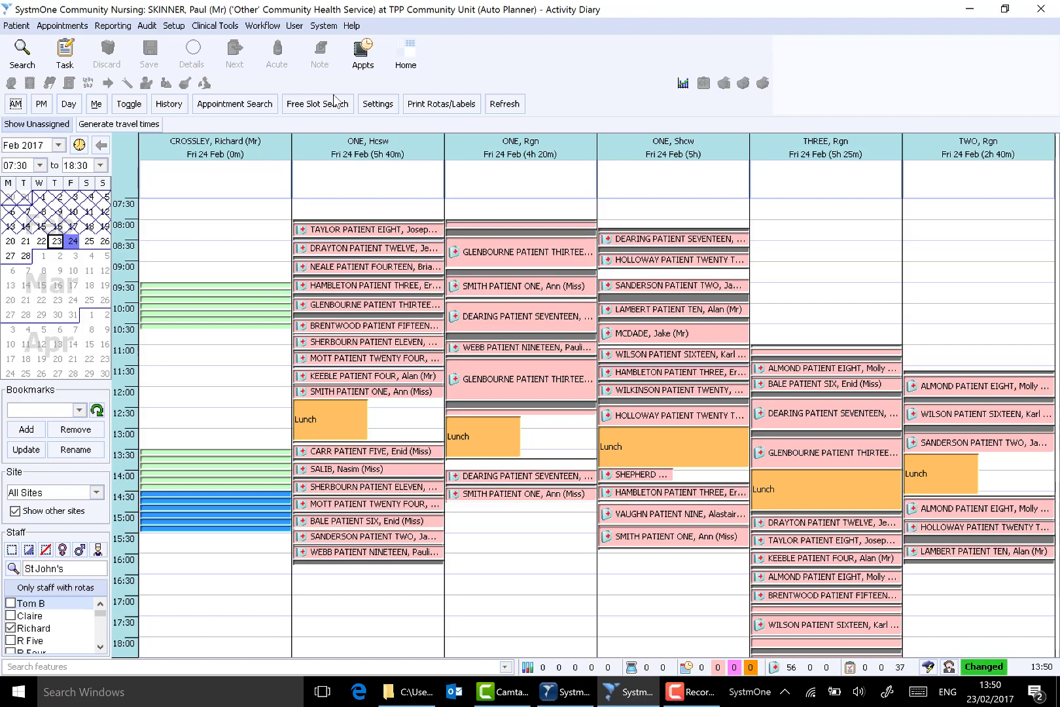
mouse_move(651, 245)
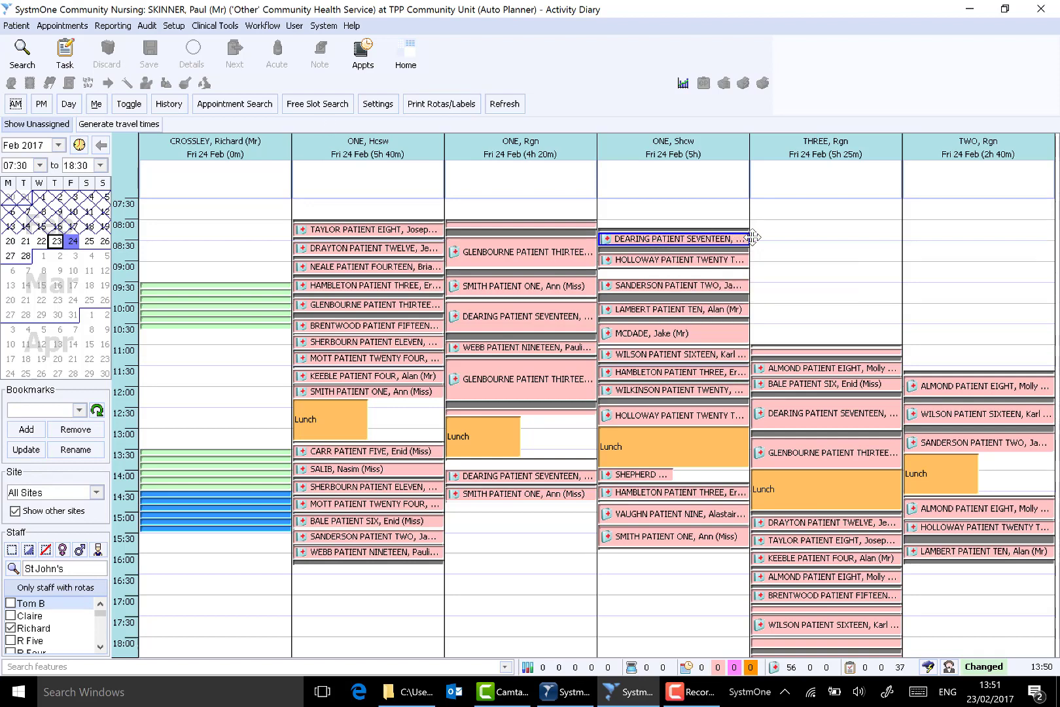
drag(651, 241, 798, 251)
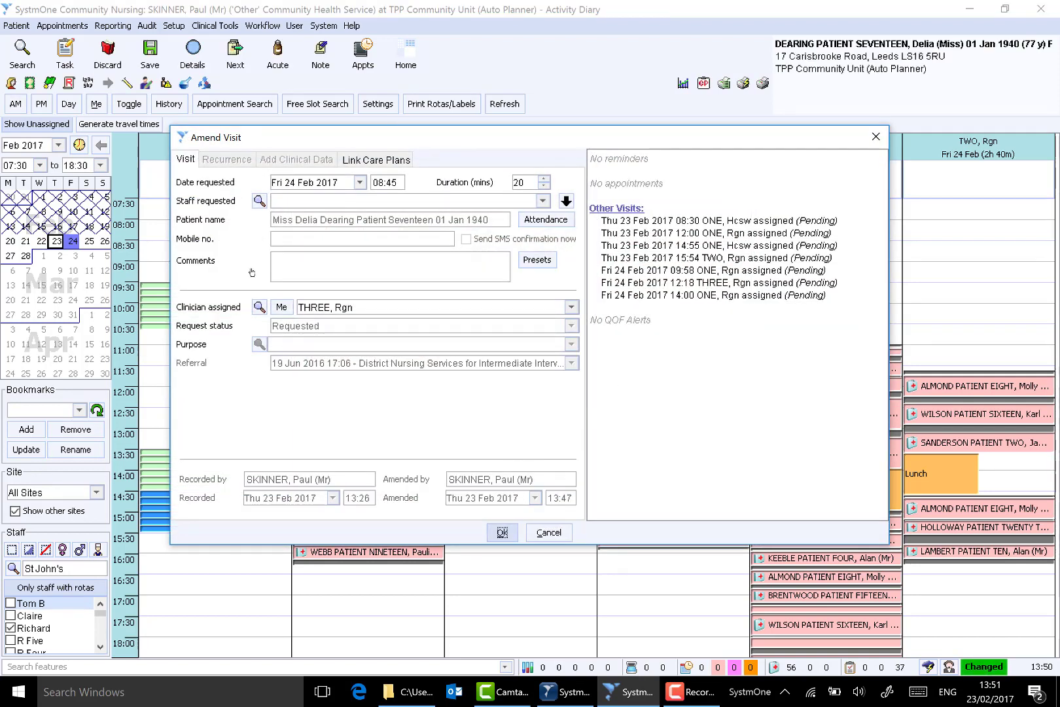
key(Return)
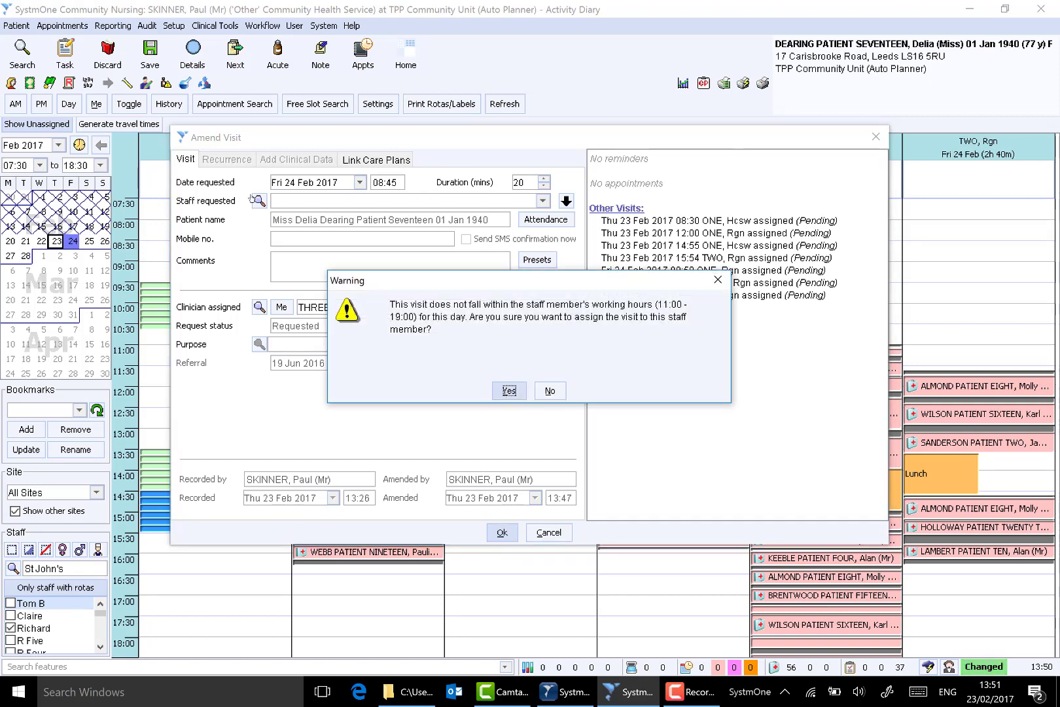
key(Return)
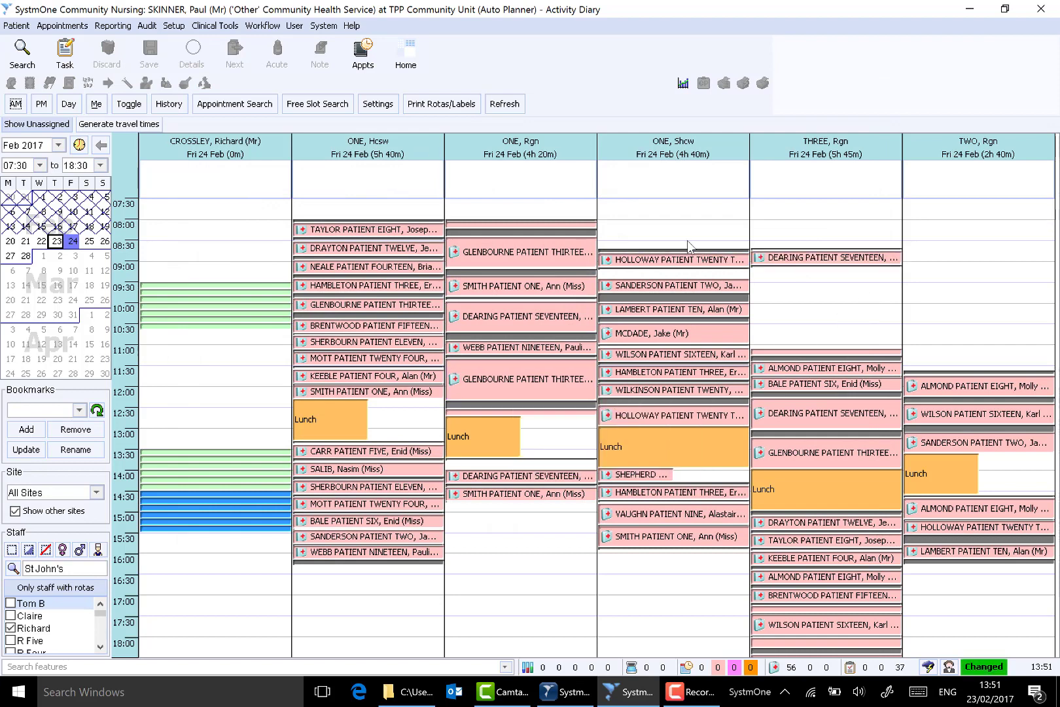
- Examine the reassigned 08:45 visit's details and the actions available for it, without applying any
mouse_move(793, 257)
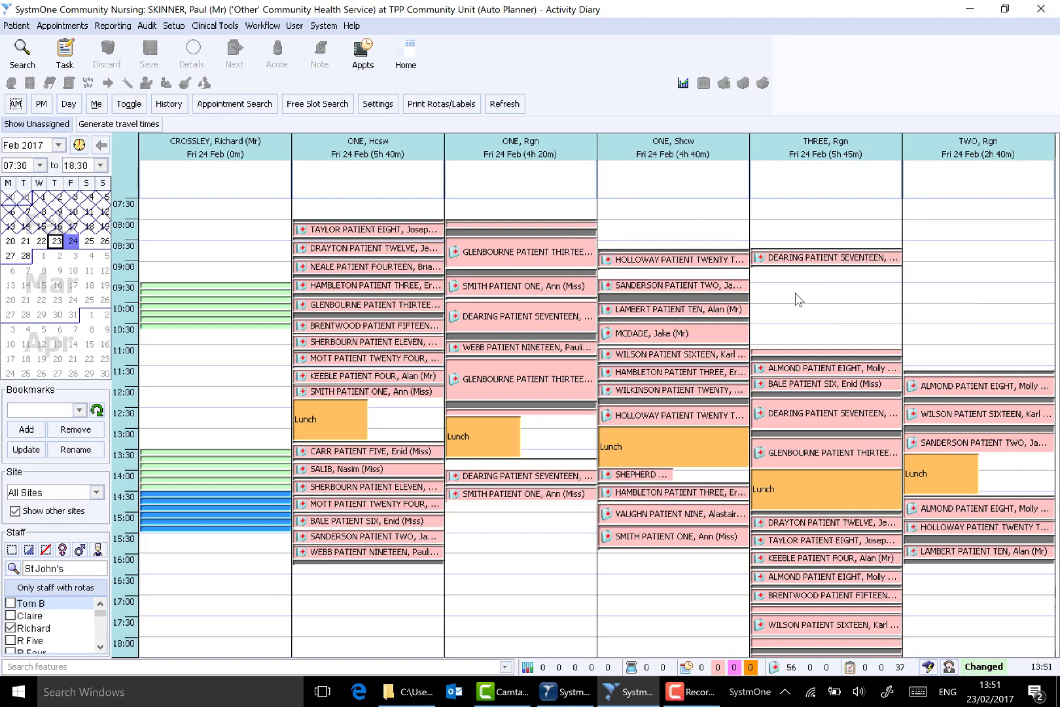
right_click(805, 258)
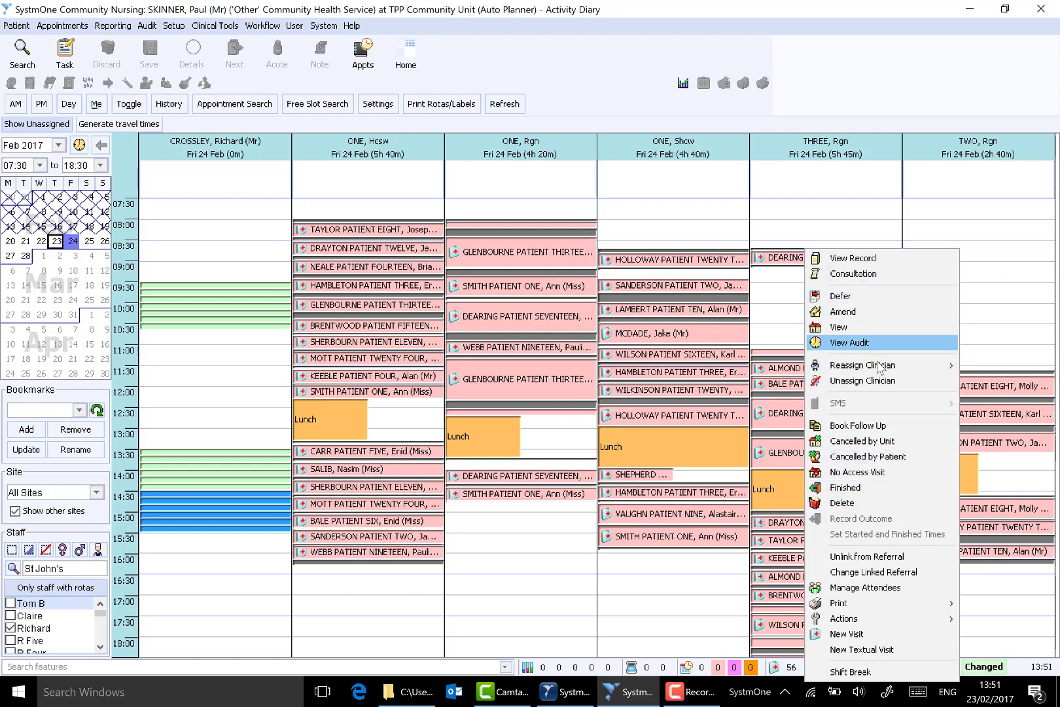
mouse_move(879, 372)
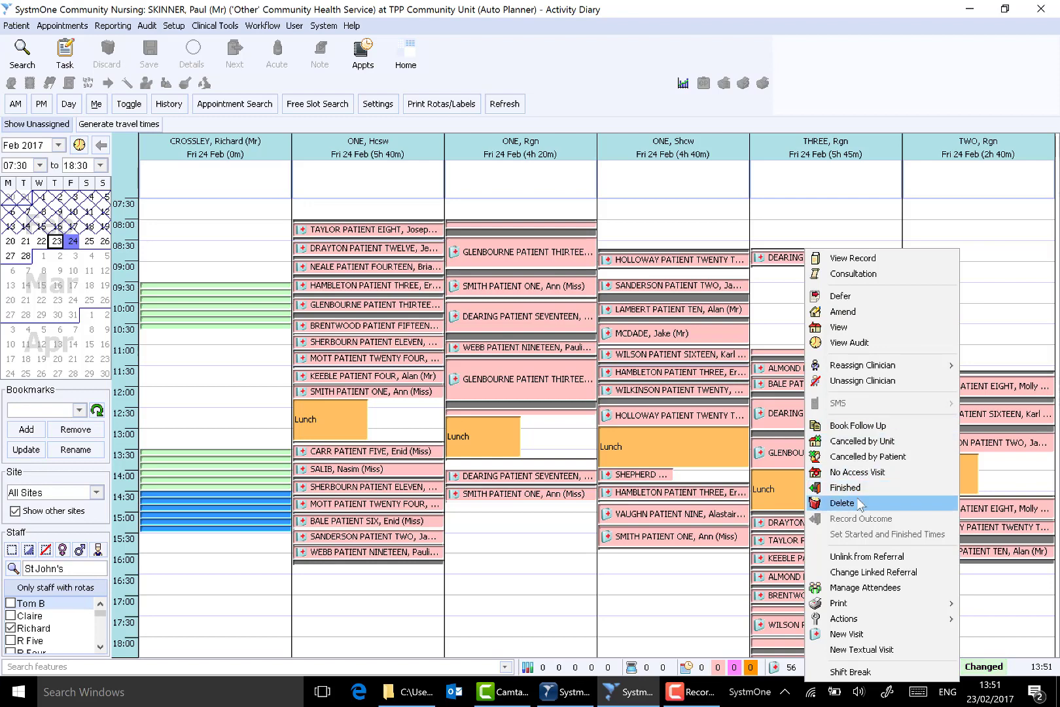
click(812, 210)
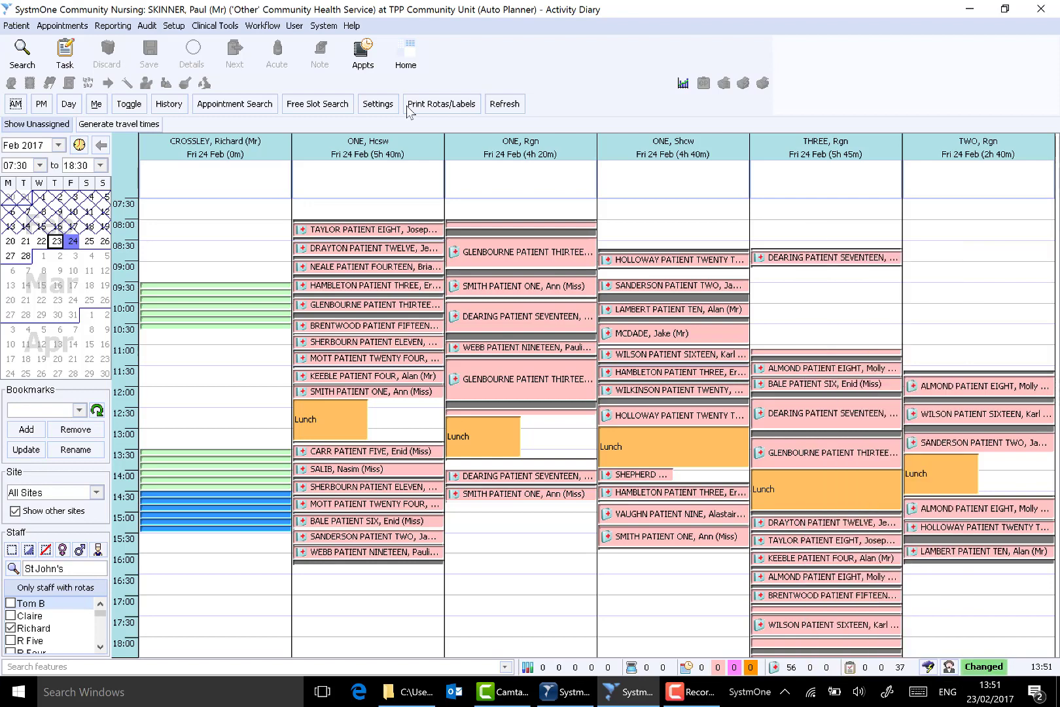
- Leave the activity diary and open the AutoPlanner Audit report
click(406, 55)
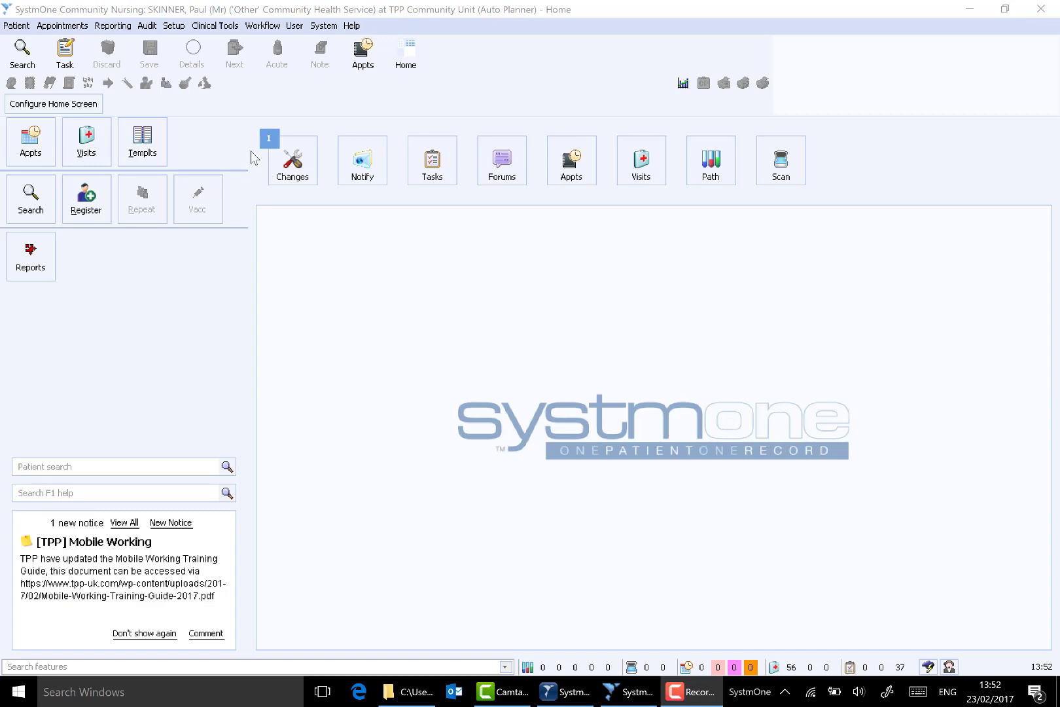
click(146, 27)
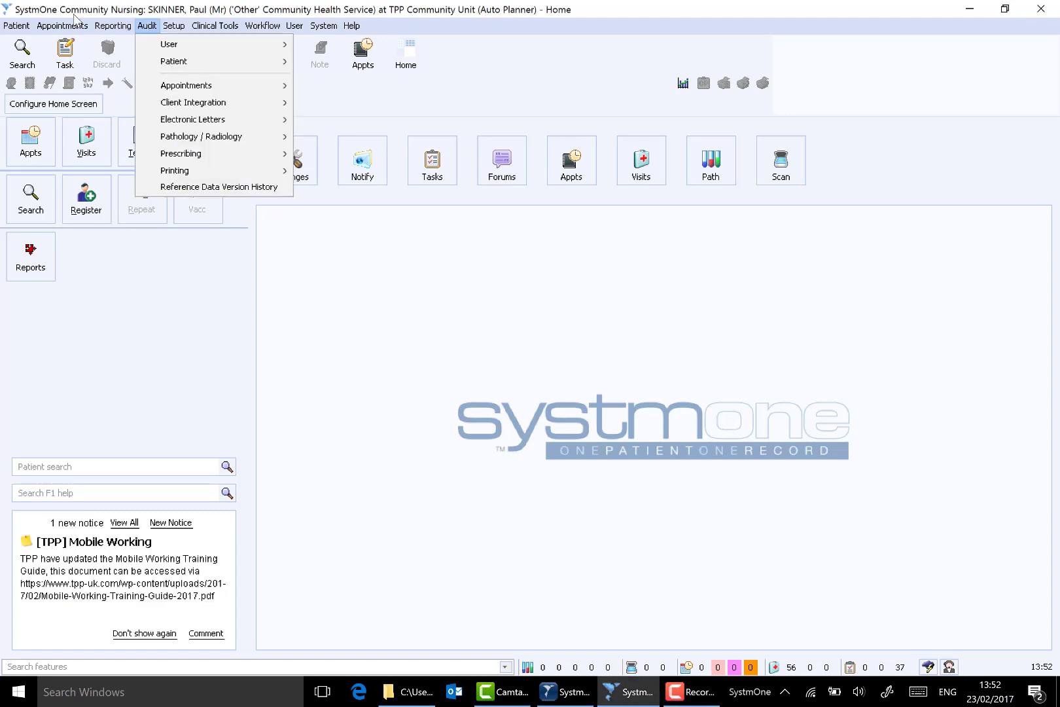
mouse_move(196, 85)
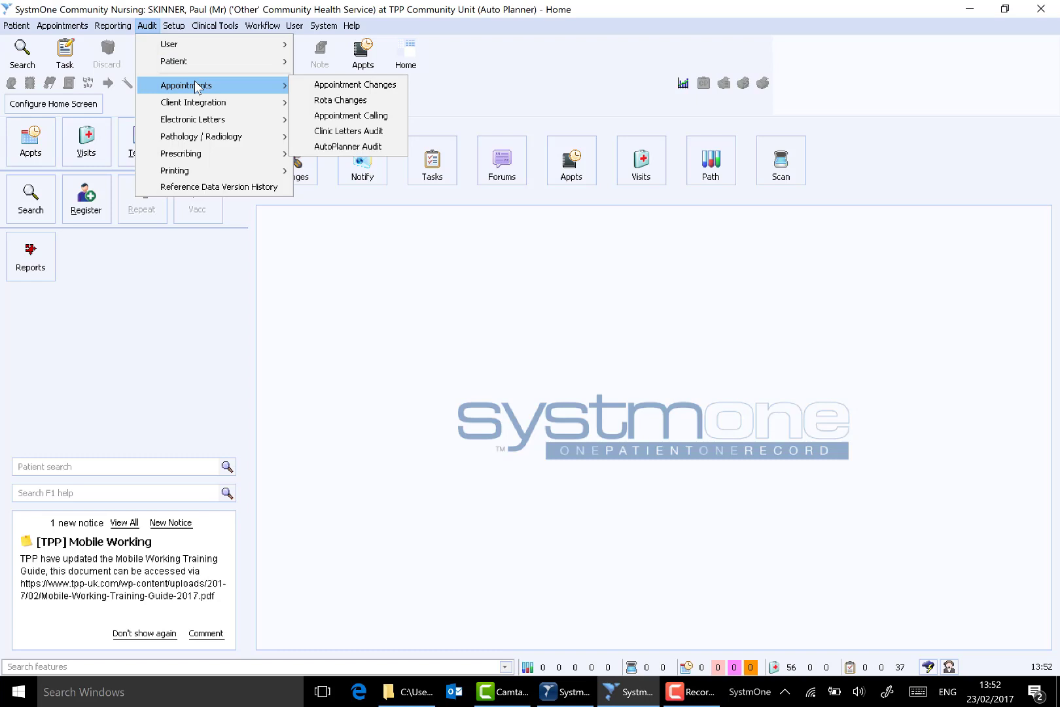
click(362, 147)
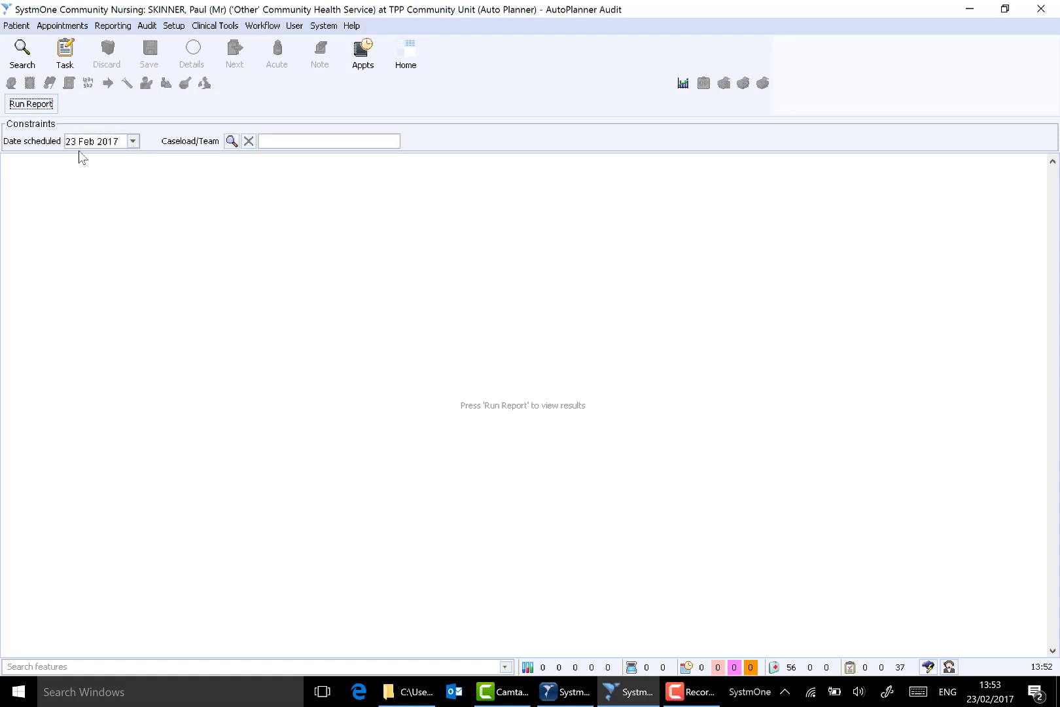
- Run the AutoPlanner Audit report for the date scheduled 24 Feb 2017 and the St John's team
click(133, 142)
click(68, 78)
click(133, 142)
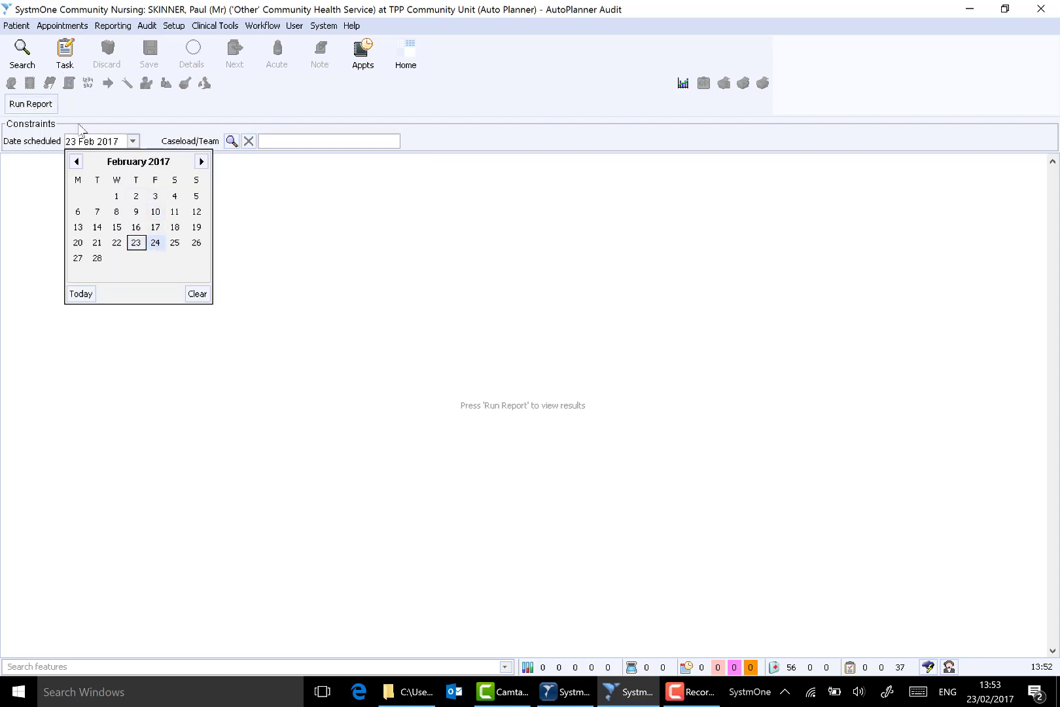
click(155, 242)
click(233, 142)
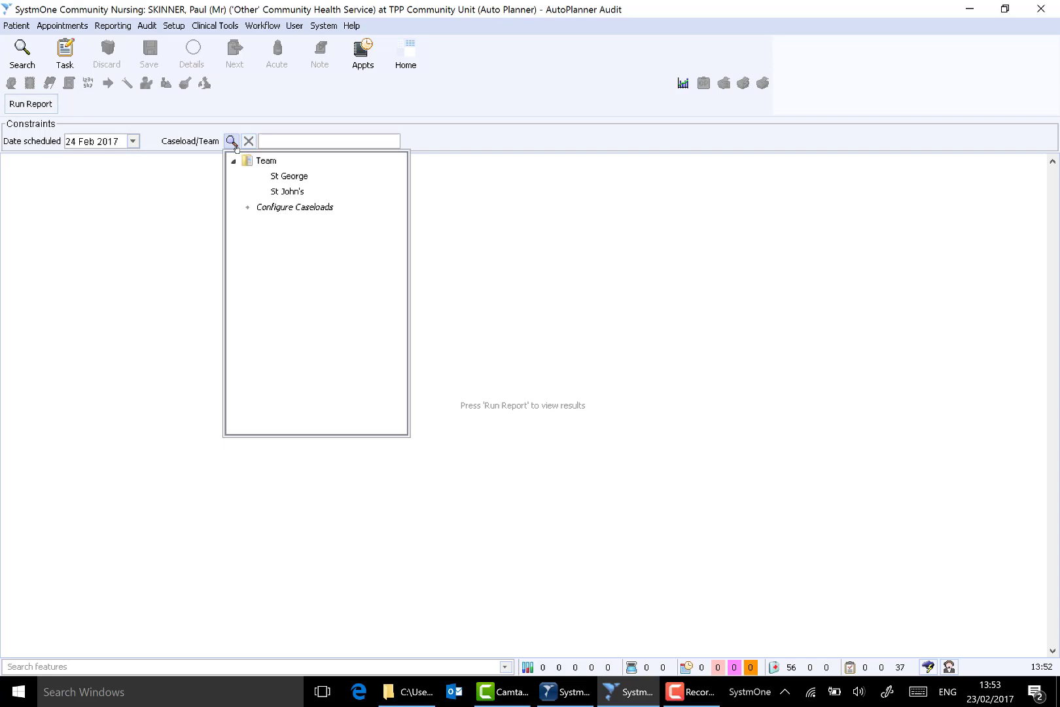
click(278, 192)
click(27, 104)
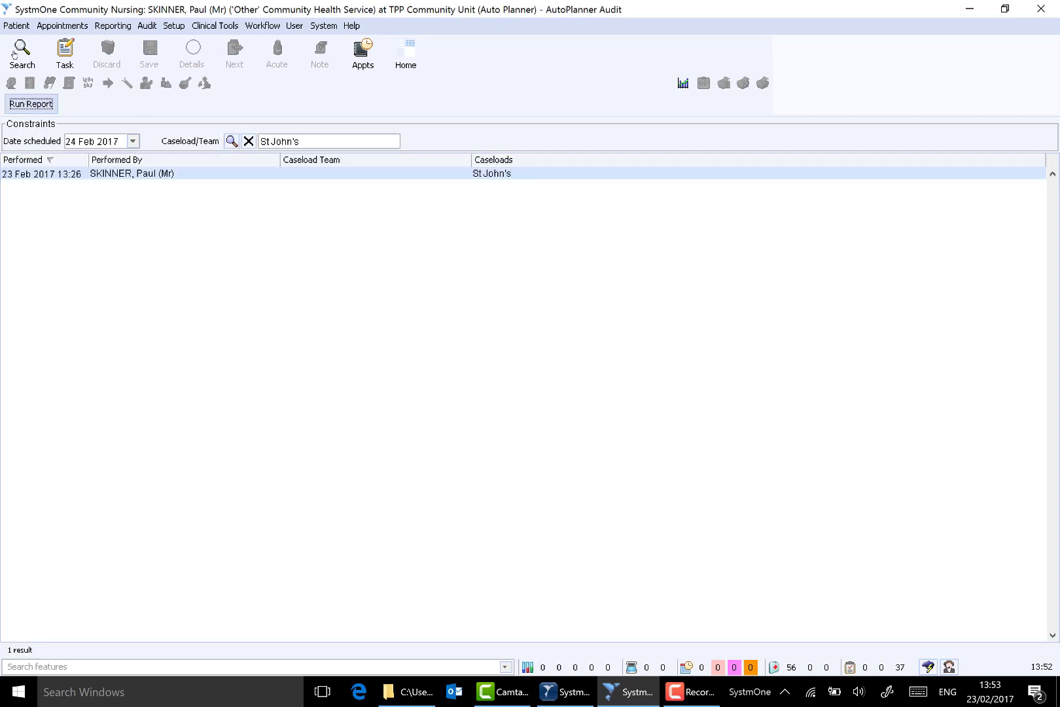
- Review the organisation preferences used for the audited planning run, including the time bands and algorithm weightings, and return to the home screen
click(139, 175)
click(72, 176)
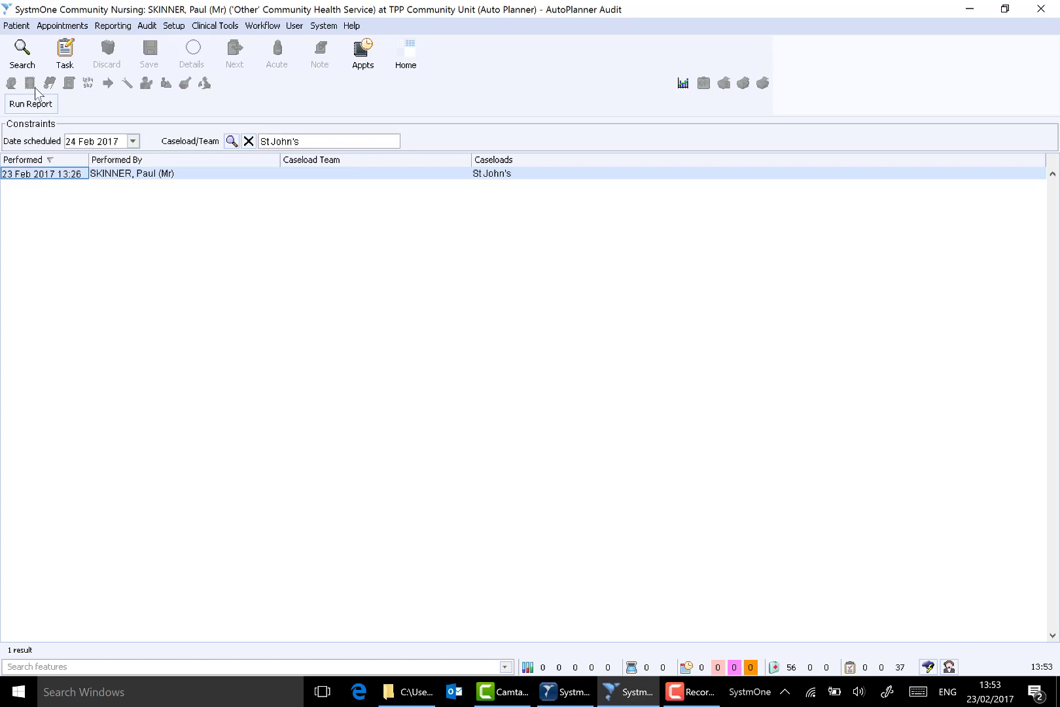
right_click(182, 173)
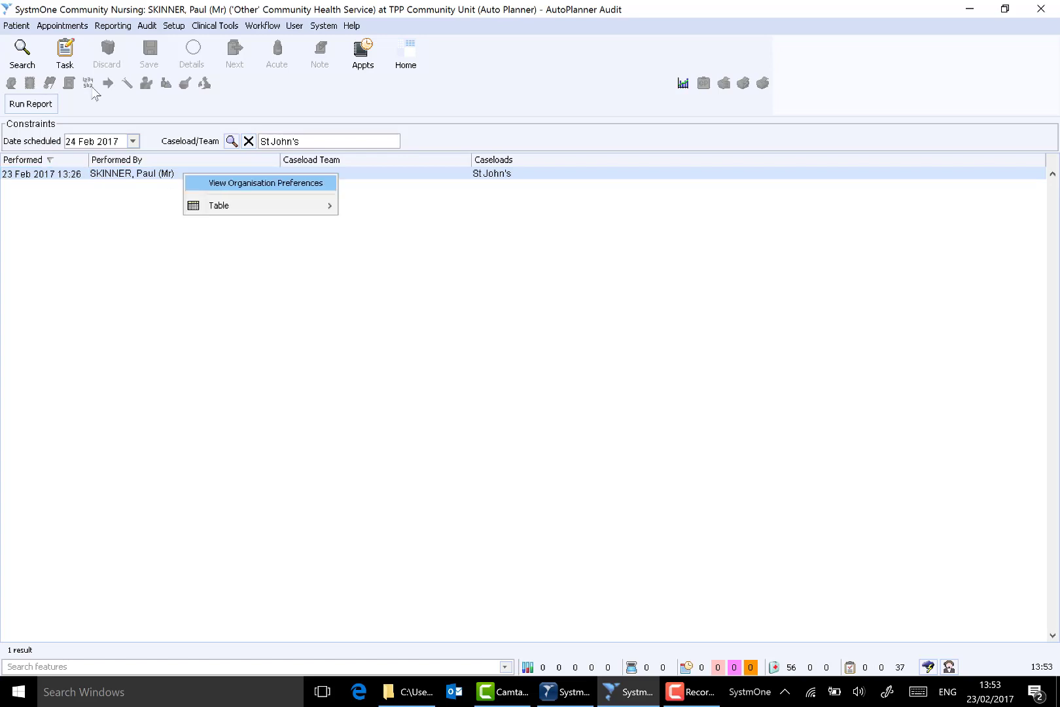
click(226, 183)
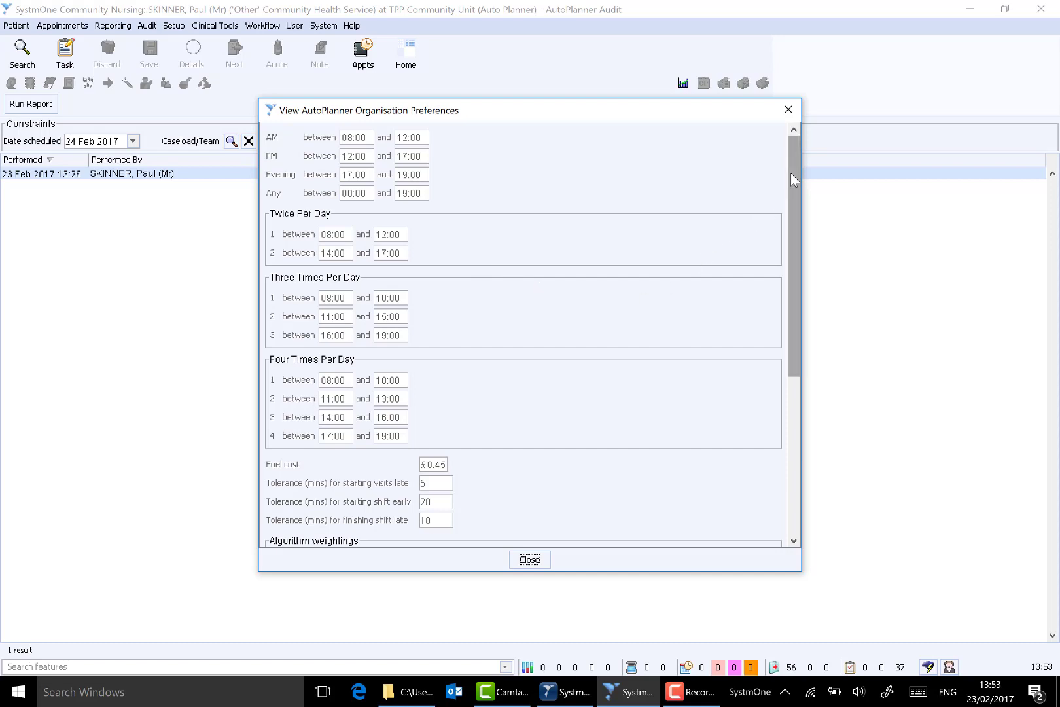
drag(789, 174, 779, 400)
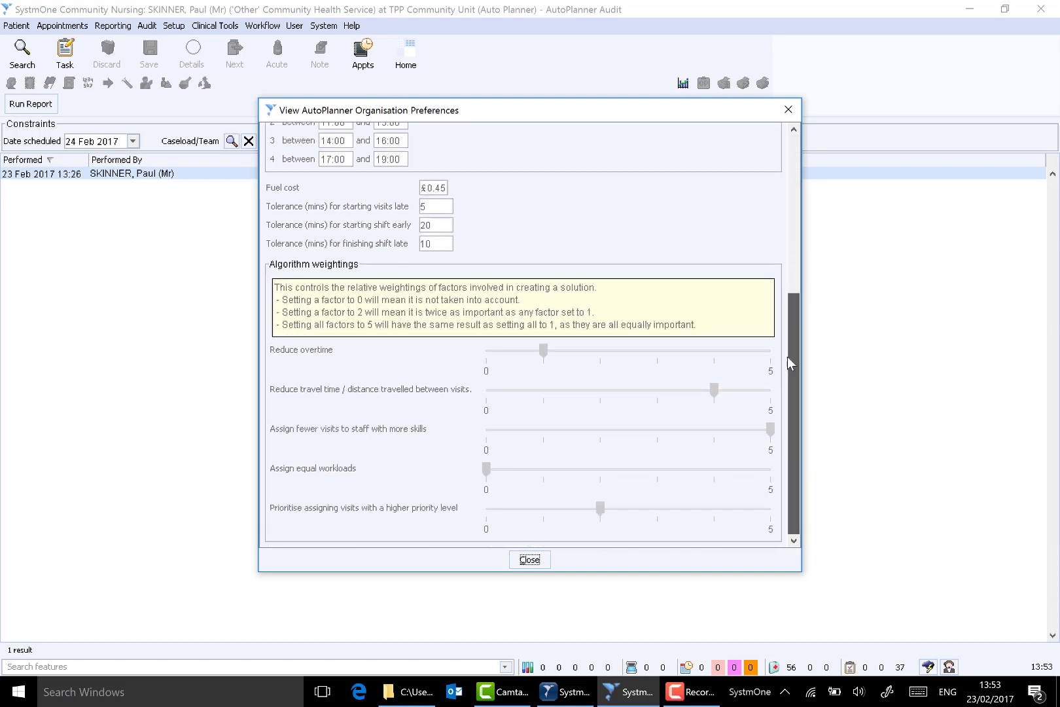
drag(788, 357, 791, 129)
drag(803, 240, 788, 373)
click(529, 560)
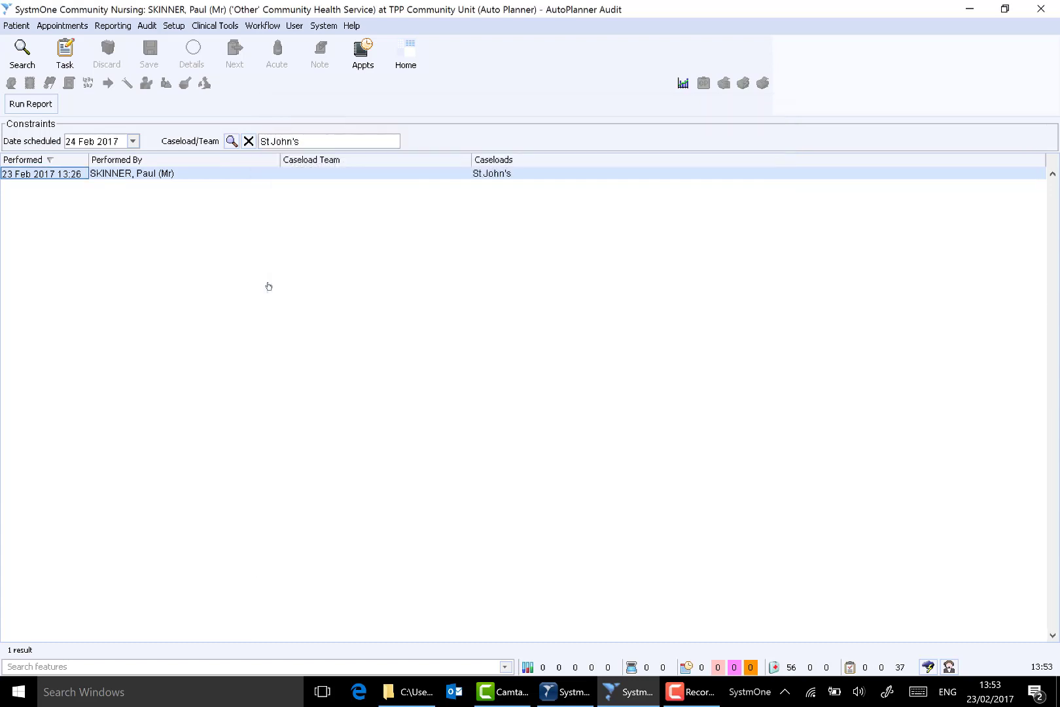
click(406, 56)
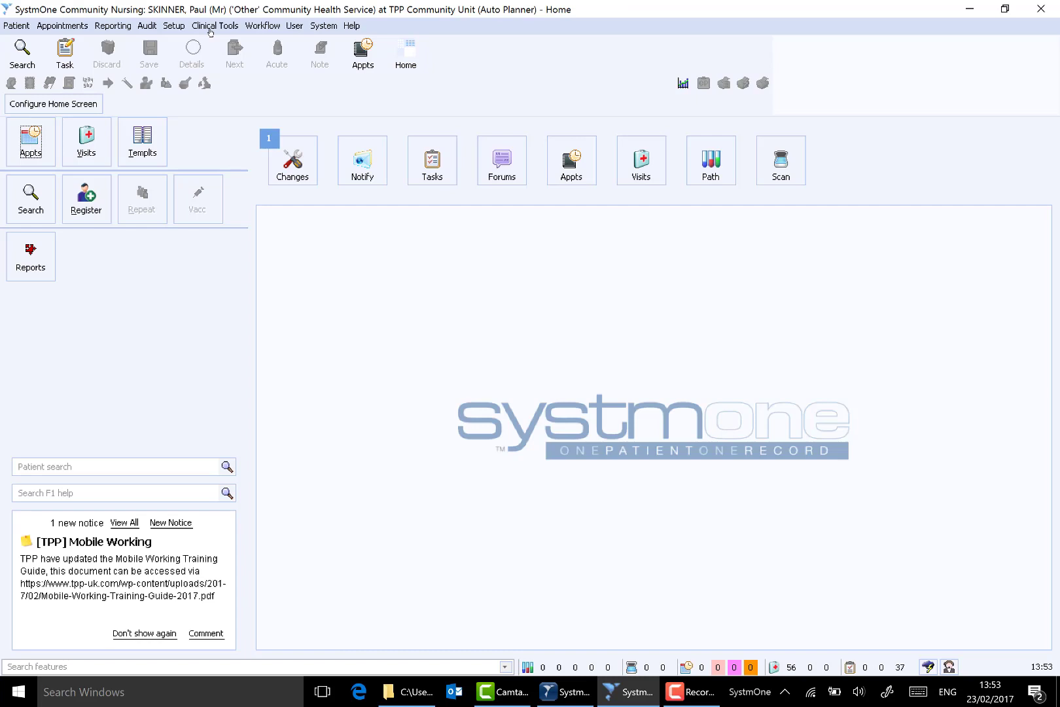